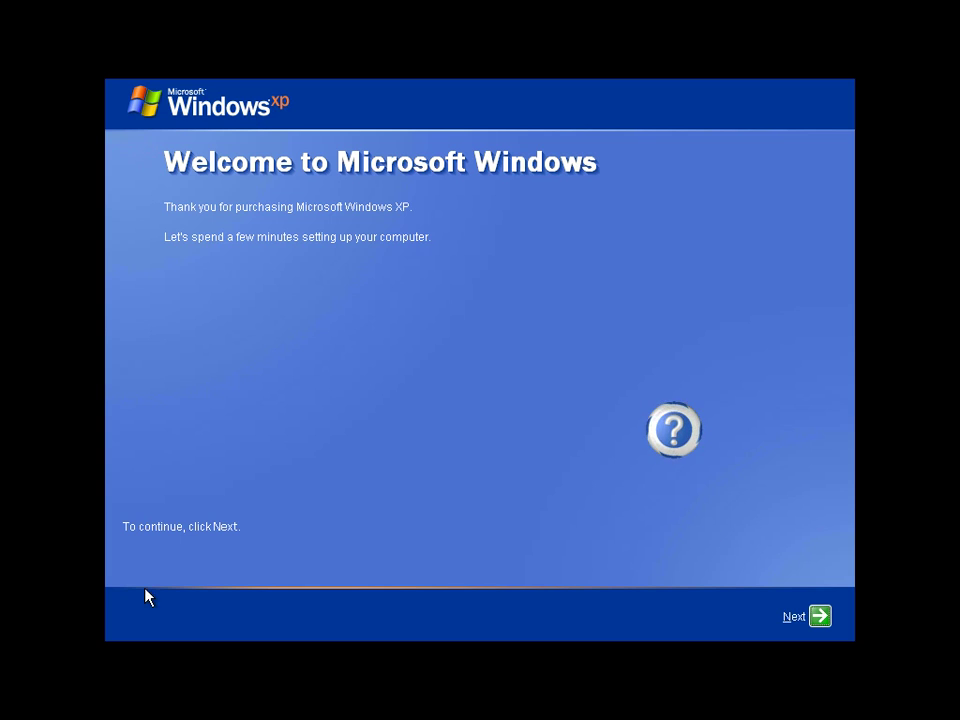
Hide the setup help assistant and continue past the welcome page.
{"action": "left_click", "coordinate": [675, 448]}
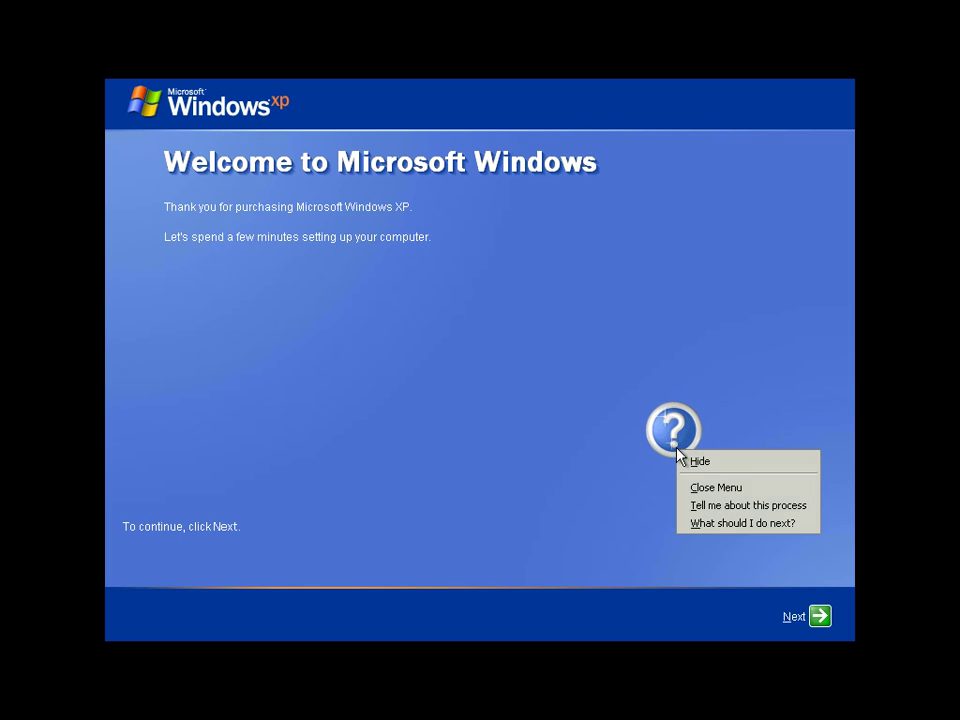
{"action": "left_click", "coordinate": [729, 487]}
{"action": "left_click", "coordinate": [690, 441]}
{"action": "left_click", "coordinate": [703, 444]}
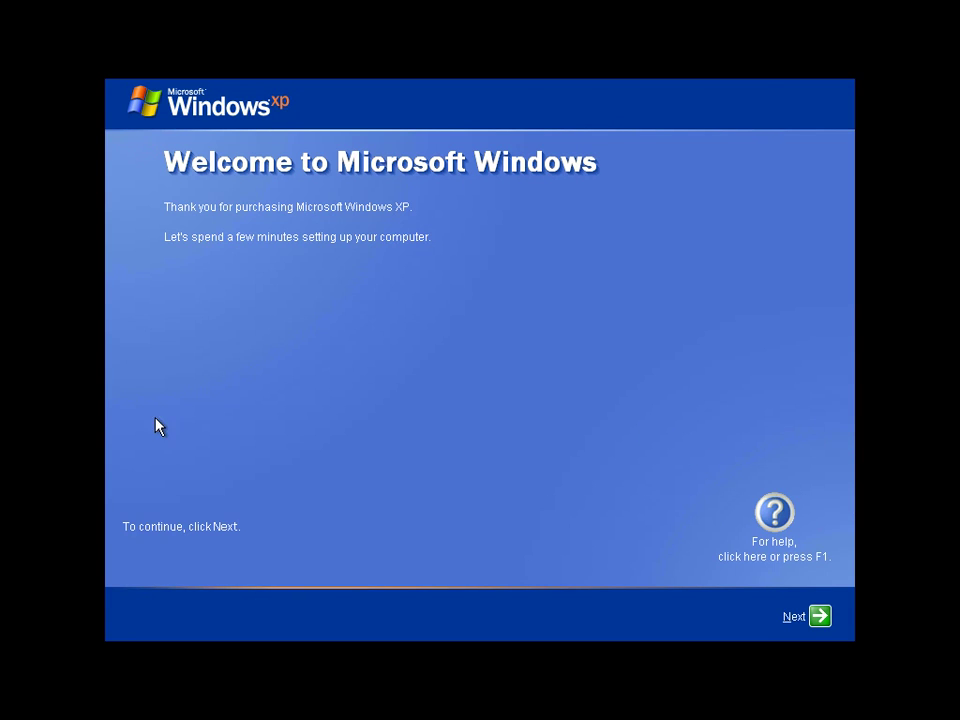
{"action": "left_click", "coordinate": [822, 618]}
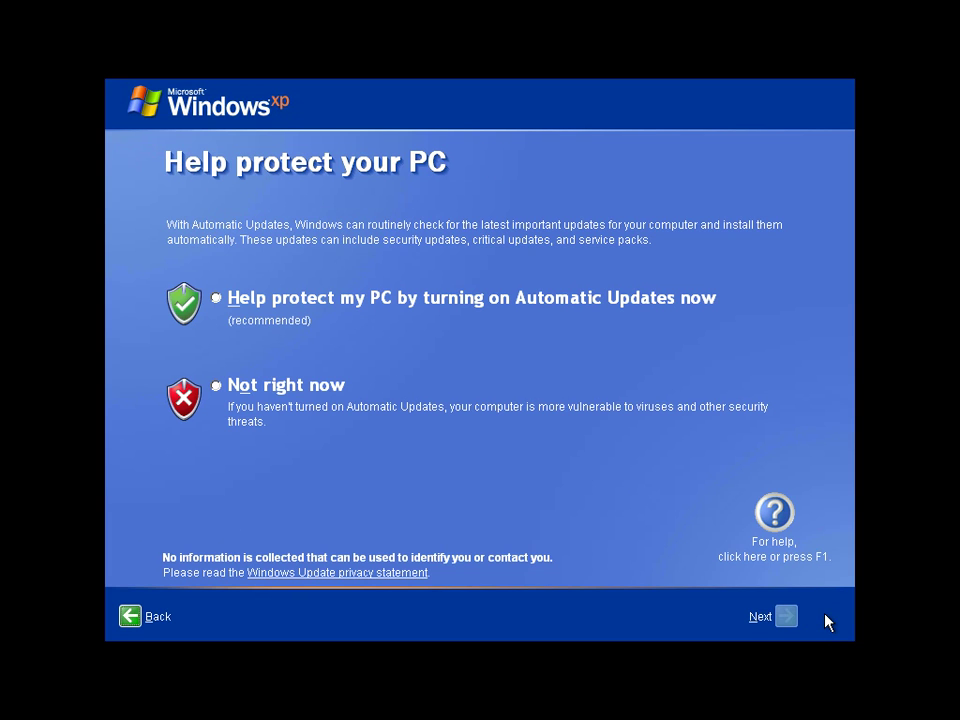
Decline Automatic Updates ('Not right now') and skip registering with Microsoft.
{"action": "left_click", "coordinate": [229, 395]}
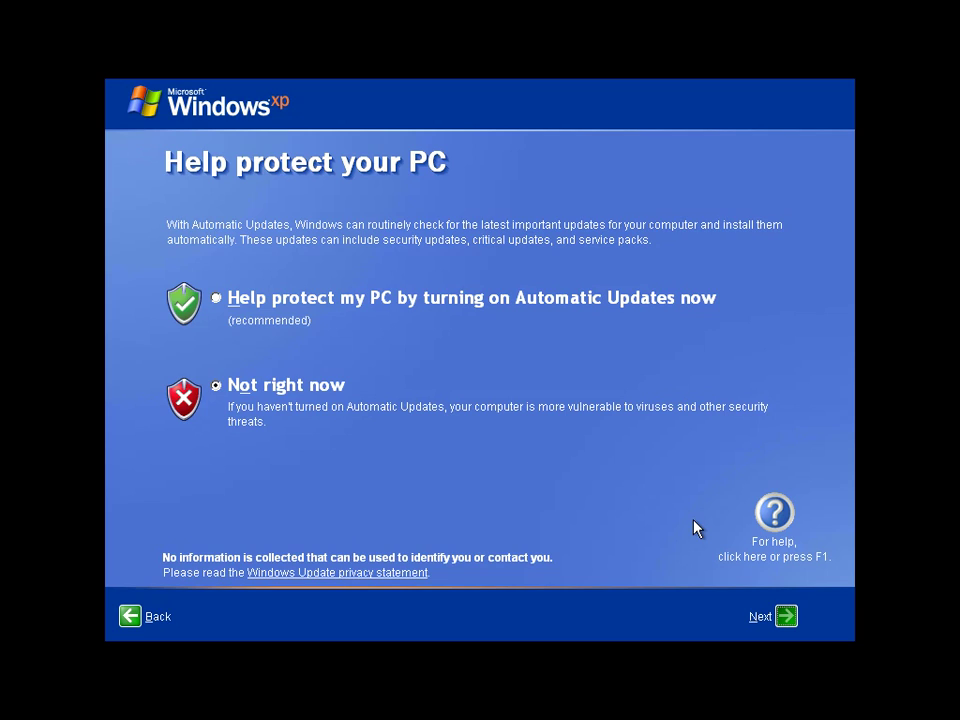
{"action": "key", "text": "Return"}
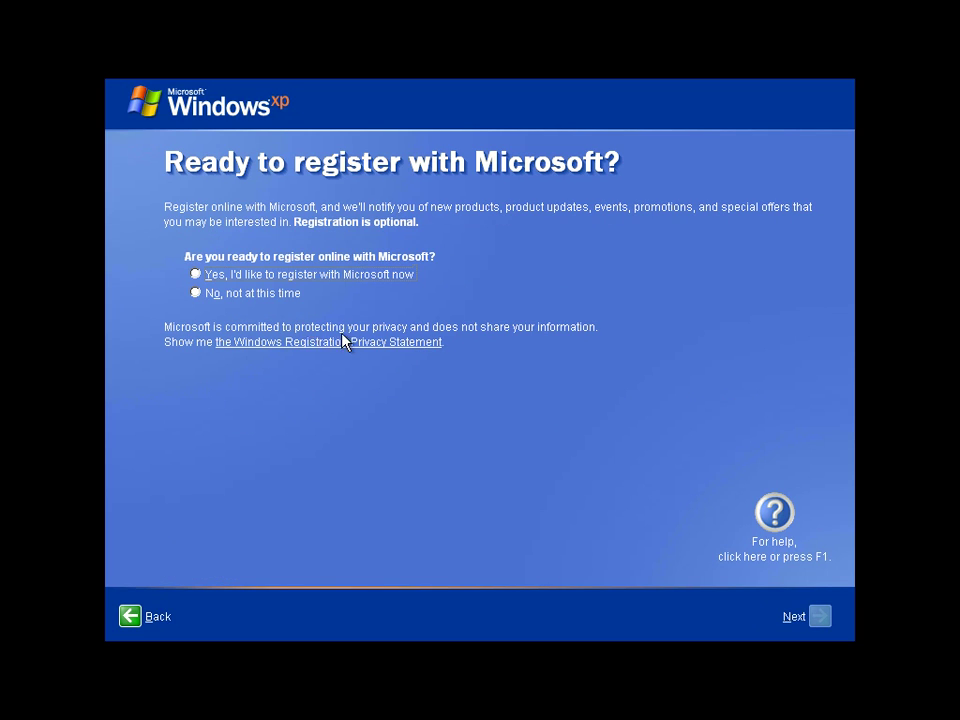
{"action": "left_click", "coordinate": [258, 294]}
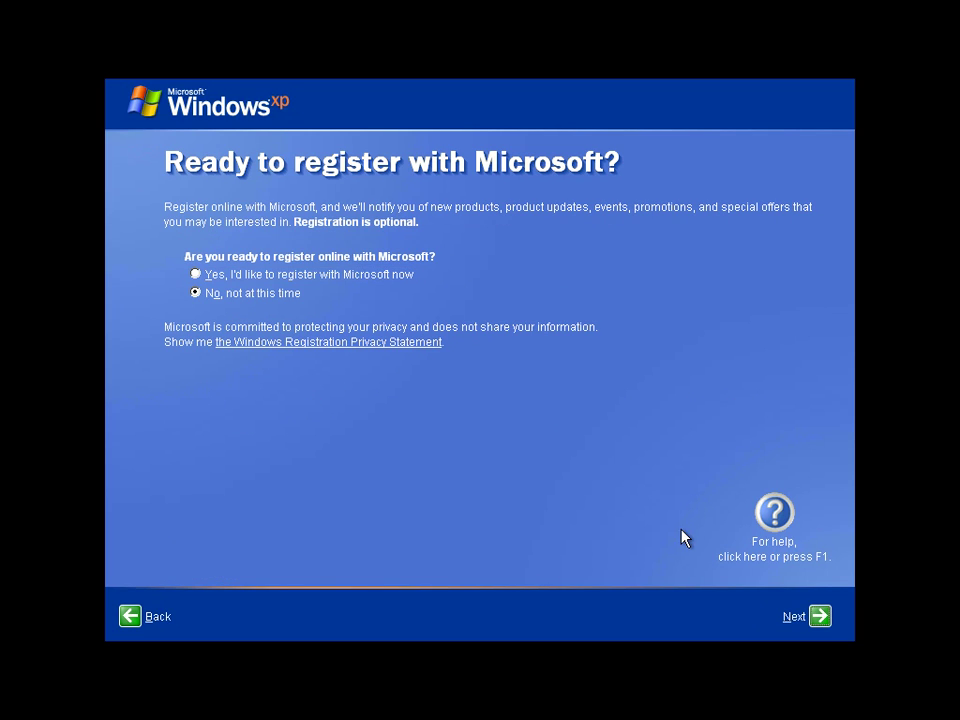
{"action": "left_click", "coordinate": [818, 616]}
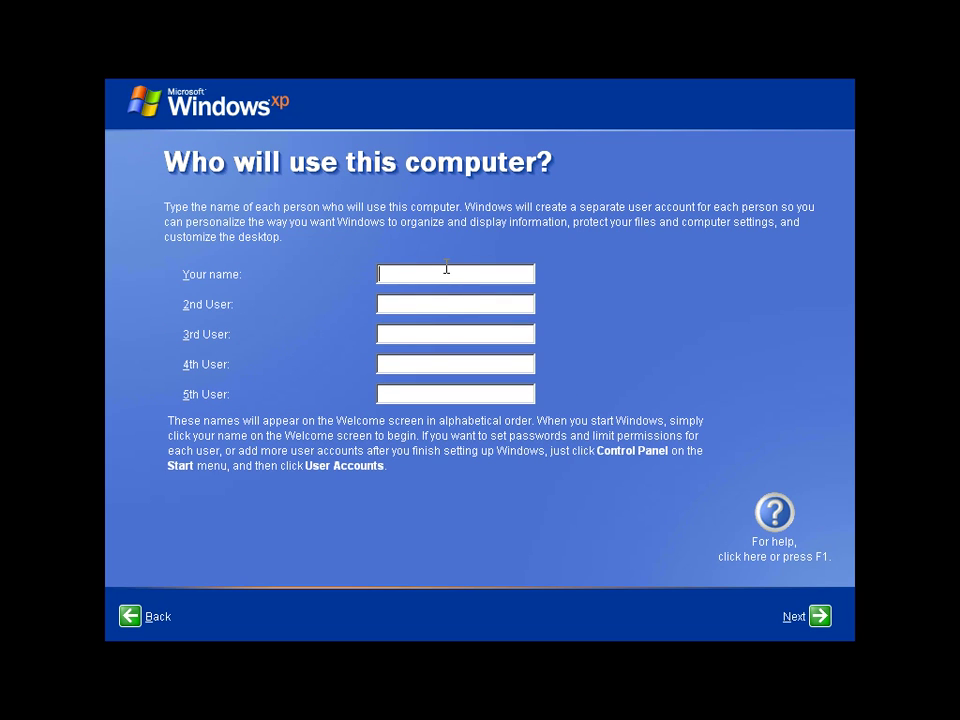
Enter a name for the single user account and finish the setup wizard.
{"action": "type", "text": "TehFireySpartan"}
{"action": "left_click", "coordinate": [820, 617]}
{"action": "left_click", "coordinate": [820, 617]}
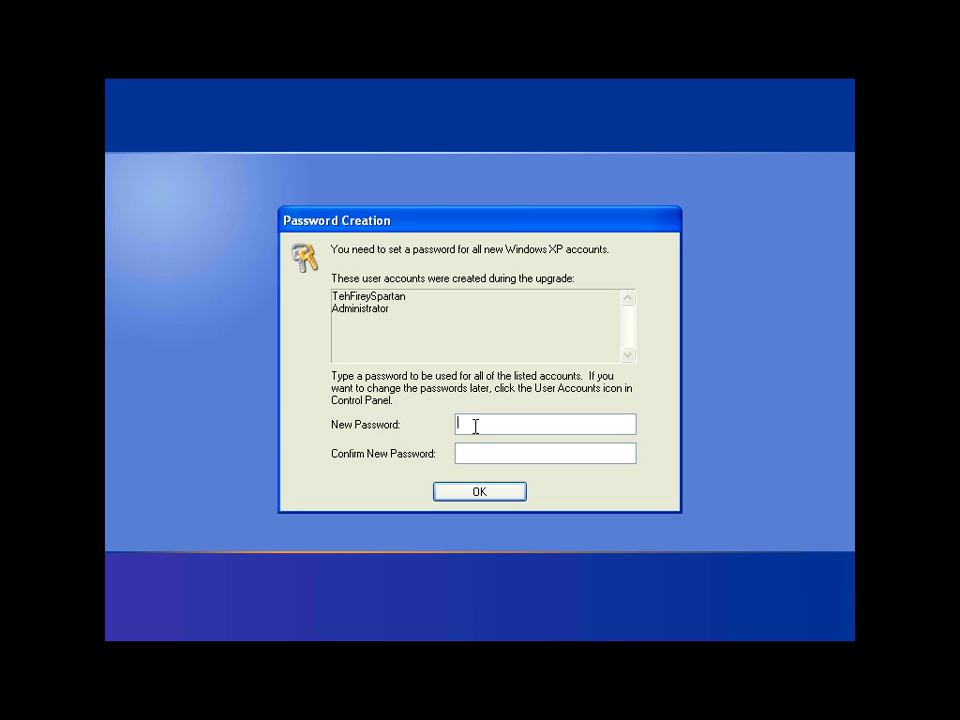
Enter and confirm the account password, then log on with it at the logon screen.
{"action": "type", "text": "abcd"}
{"action": "left_click", "coordinate": [536, 457]}
{"action": "type", "text": "abcd"}
{"action": "key", "text": "Return"}
{"action": "type", "text": "abcd"}
{"action": "key", "text": "Return"}
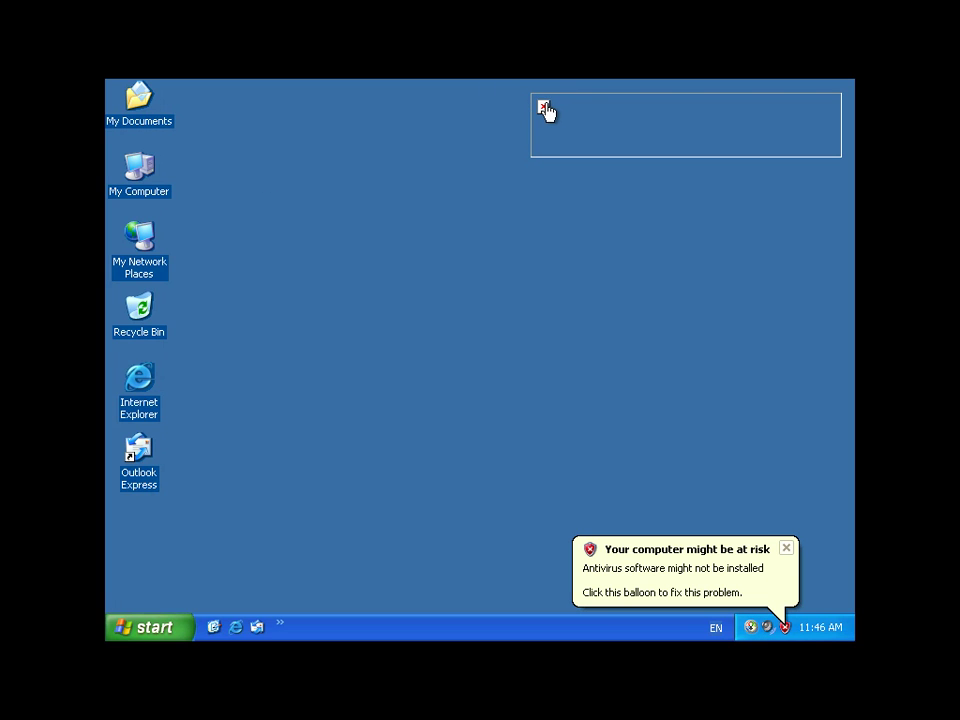
Close the stray Internet Explorer window and open Display Properties on the Desktop tab.
{"action": "left_click", "coordinate": [511, 173]}
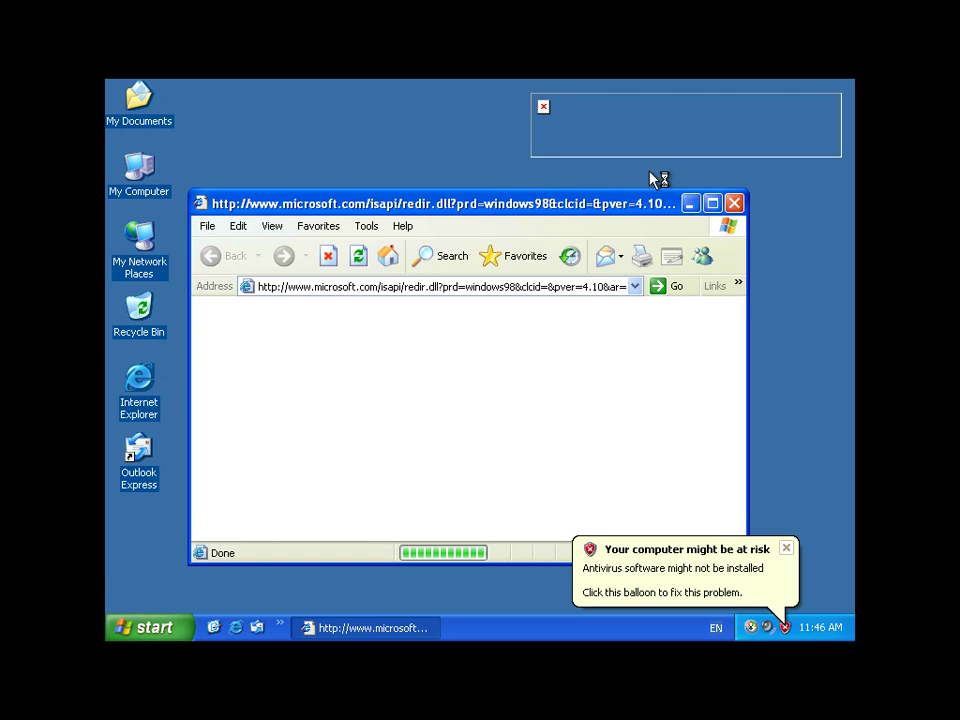
{"action": "left_click", "coordinate": [734, 203]}
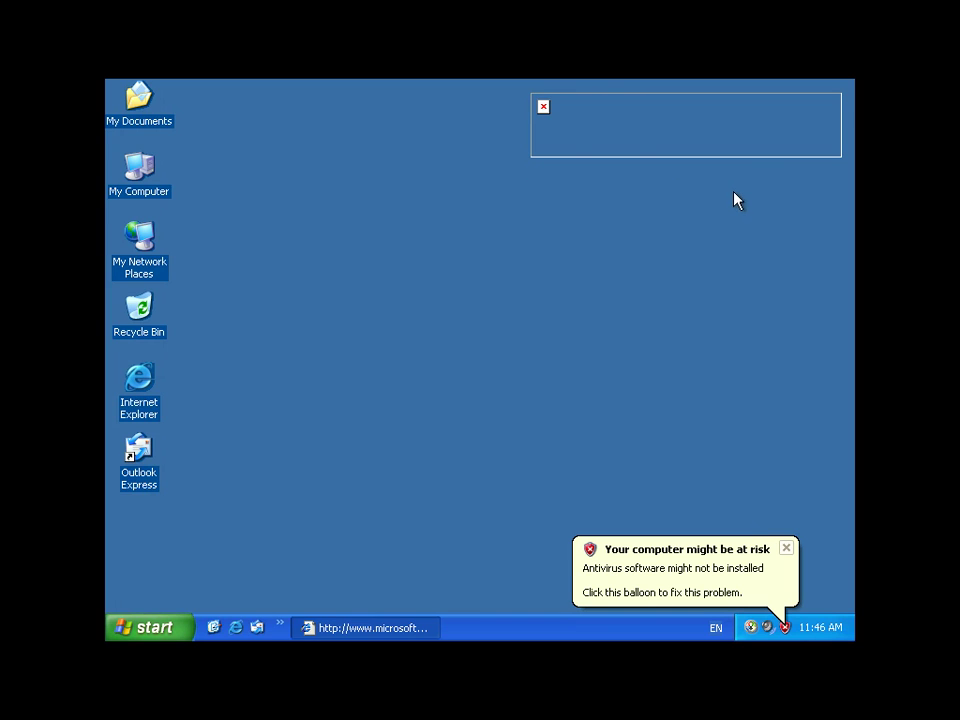
{"action": "right_click", "coordinate": [483, 238]}
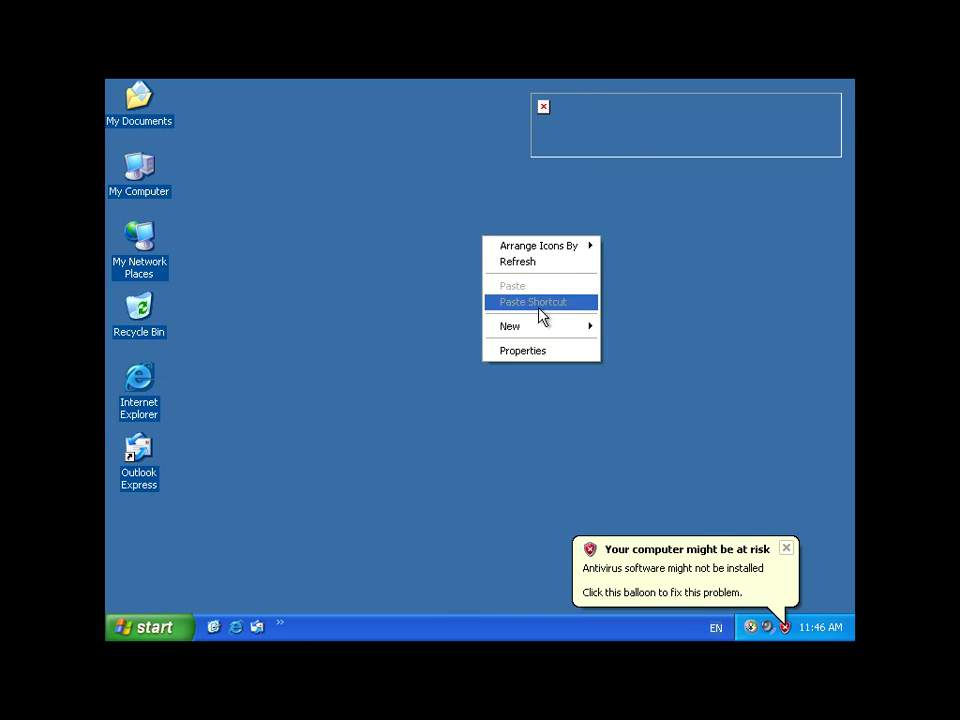
{"action": "left_click", "coordinate": [563, 350]}
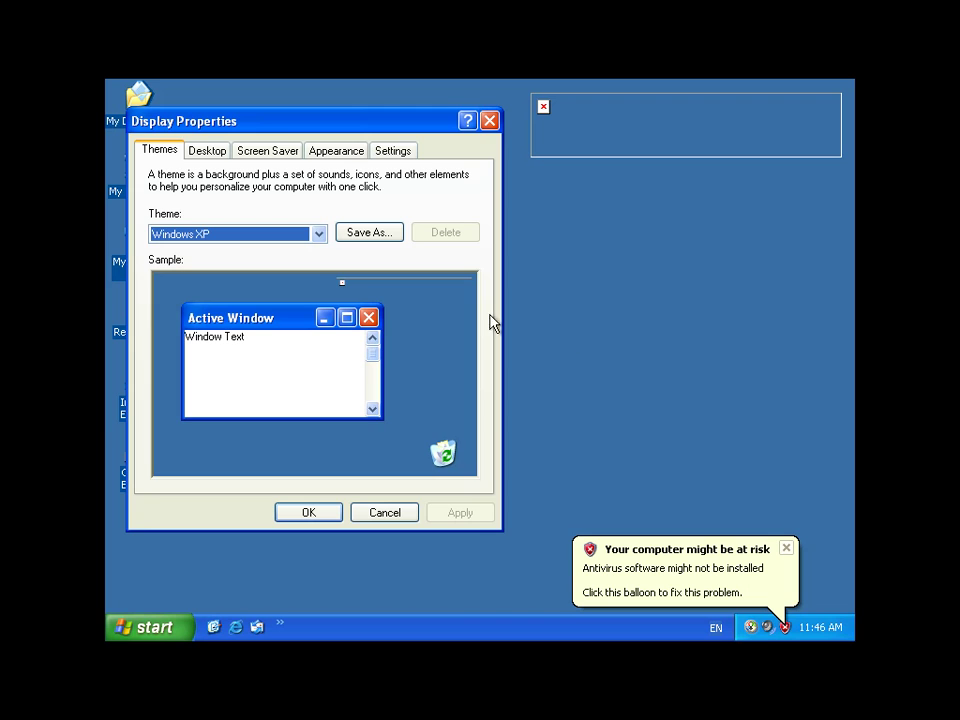
{"action": "left_click", "coordinate": [250, 151]}
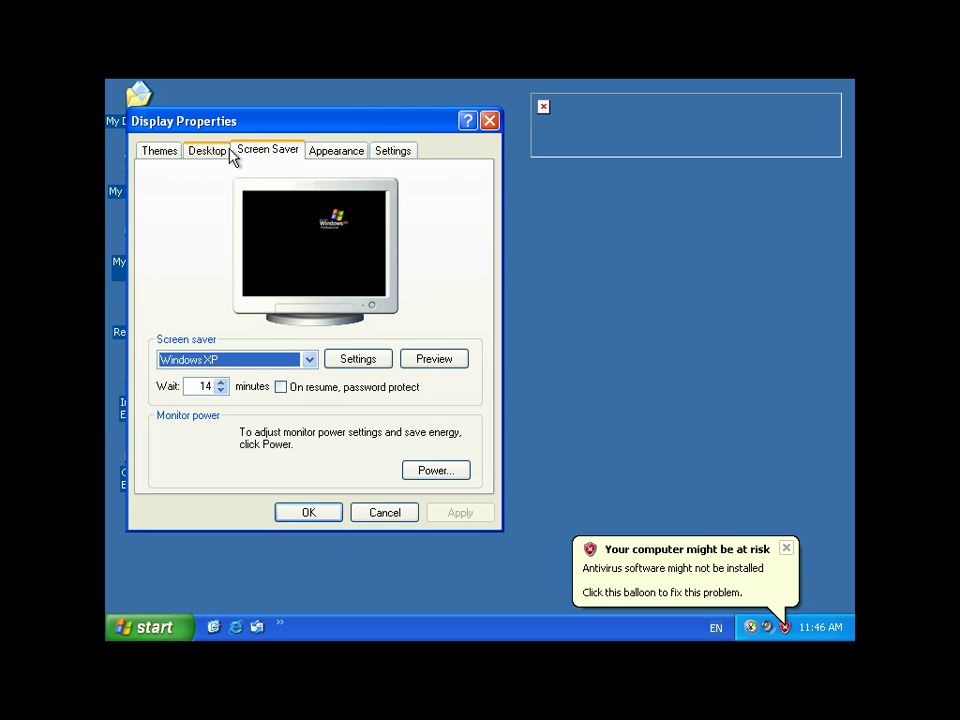
{"action": "left_click", "coordinate": [222, 151]}
Select the Bliss background, apply it and close Display Properties.
{"action": "scroll", "coordinate": [294, 418], "scroll_direction": "down", "scroll_amount": 2}
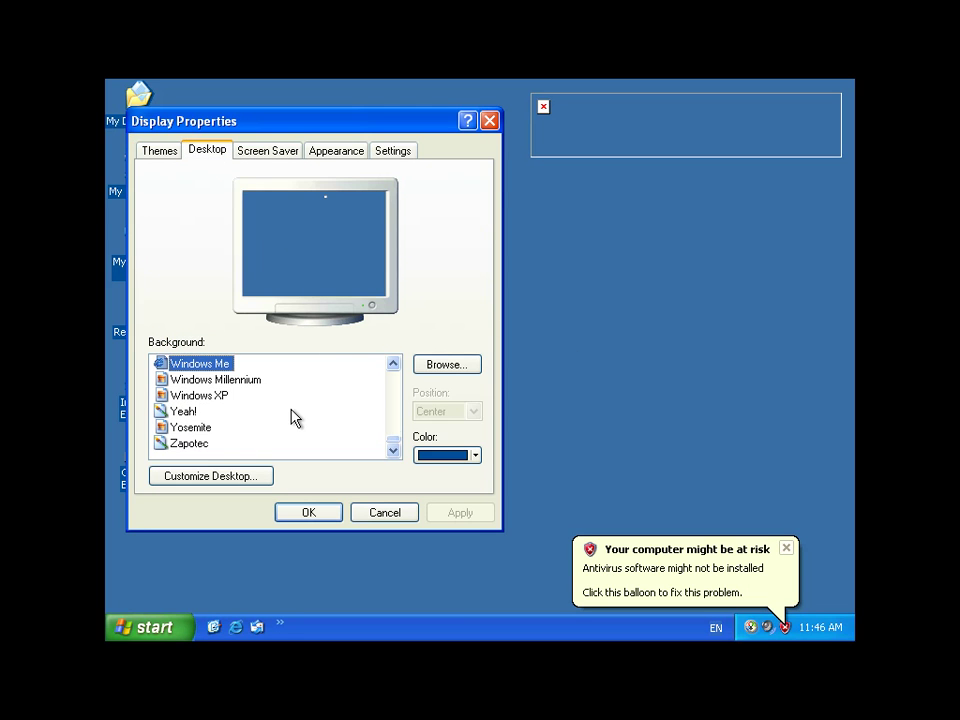
{"action": "scroll", "coordinate": [268, 418], "scroll_direction": "up", "scroll_amount": 3}
{"action": "scroll", "coordinate": [265, 418], "scroll_direction": "down", "scroll_amount": 3}
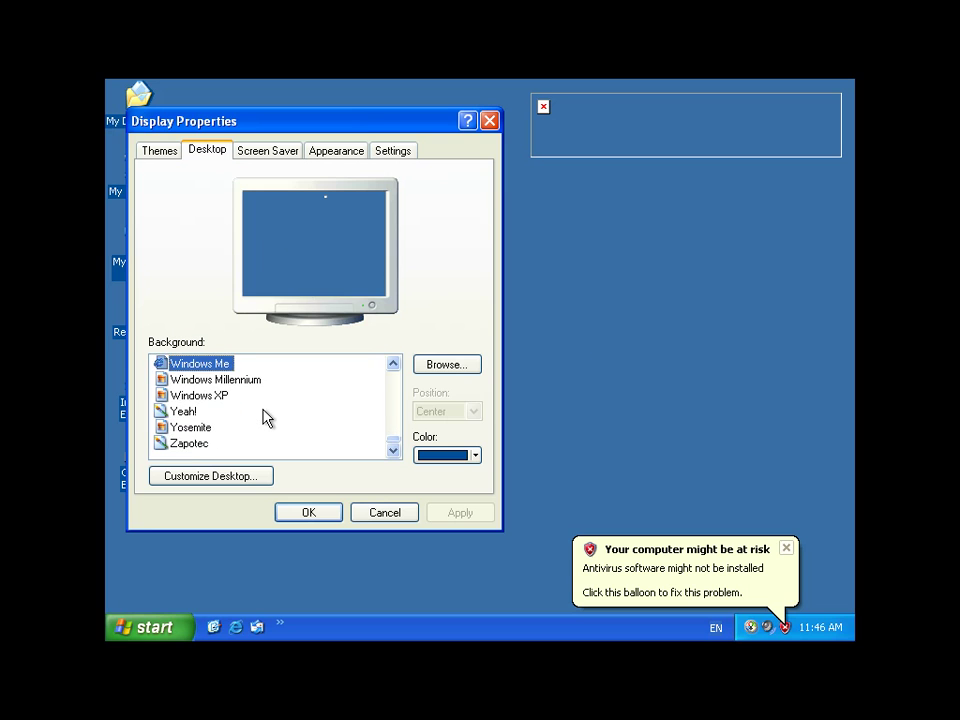
{"action": "left_click", "coordinate": [174, 411]}
{"action": "scroll", "coordinate": [180, 418], "scroll_direction": "up", "scroll_amount": 20}
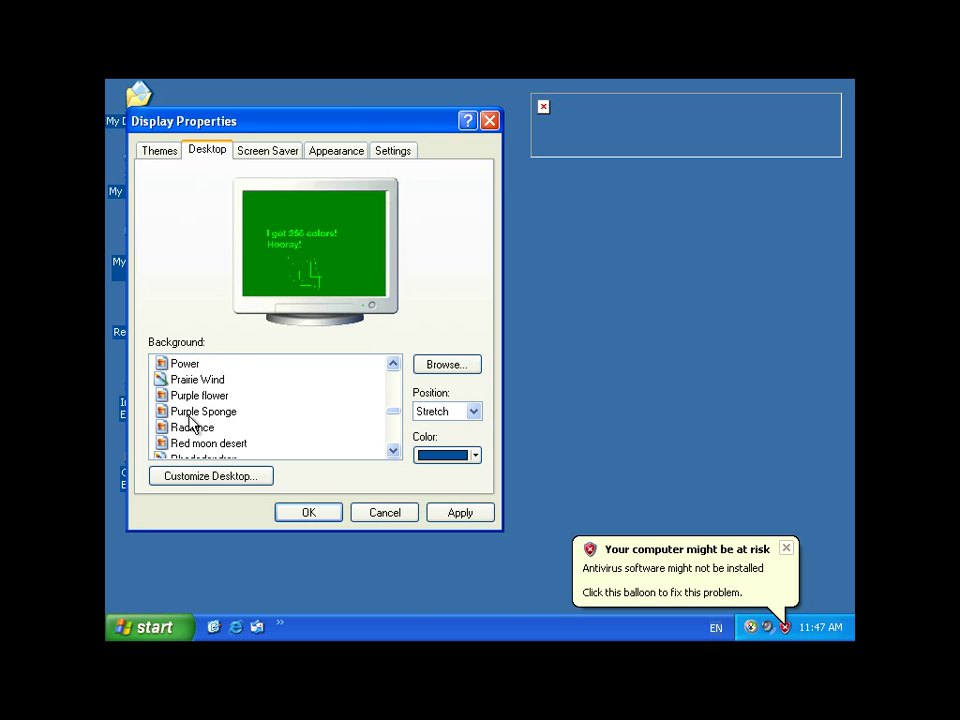
{"action": "scroll", "coordinate": [190, 420], "scroll_direction": "up", "scroll_amount": 1}
{"action": "scroll", "coordinate": [191, 424], "scroll_direction": "down", "scroll_amount": 2}
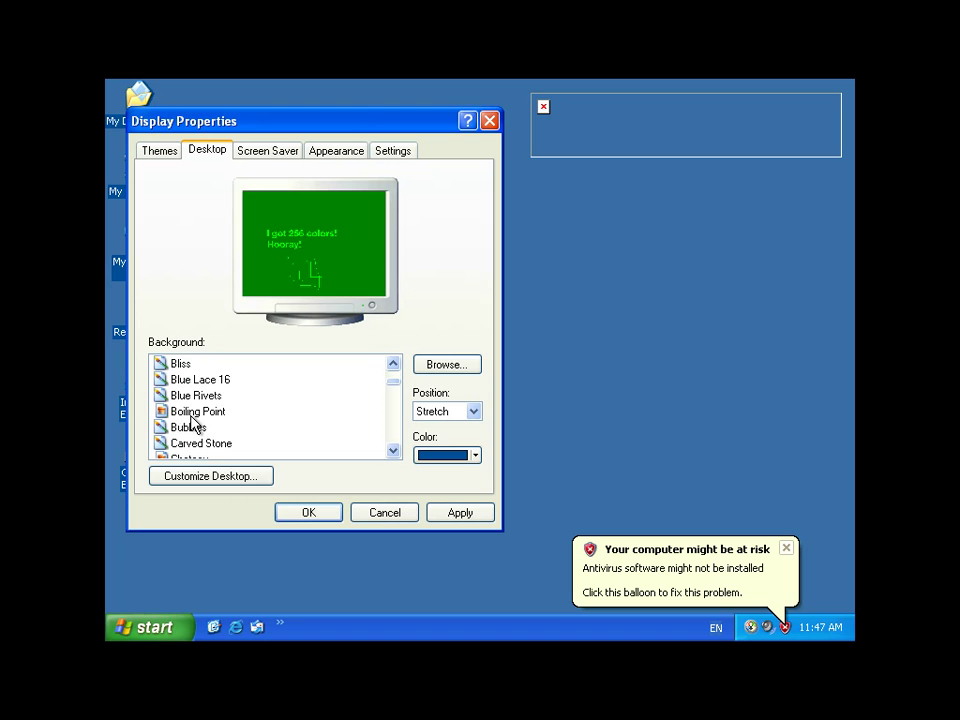
{"action": "scroll", "coordinate": [188, 440], "scroll_direction": "down", "scroll_amount": 1}
{"action": "scroll", "coordinate": [184, 425], "scroll_direction": "up", "scroll_amount": 2}
{"action": "left_click", "coordinate": [186, 412]}
{"action": "left_click", "coordinate": [471, 515]}
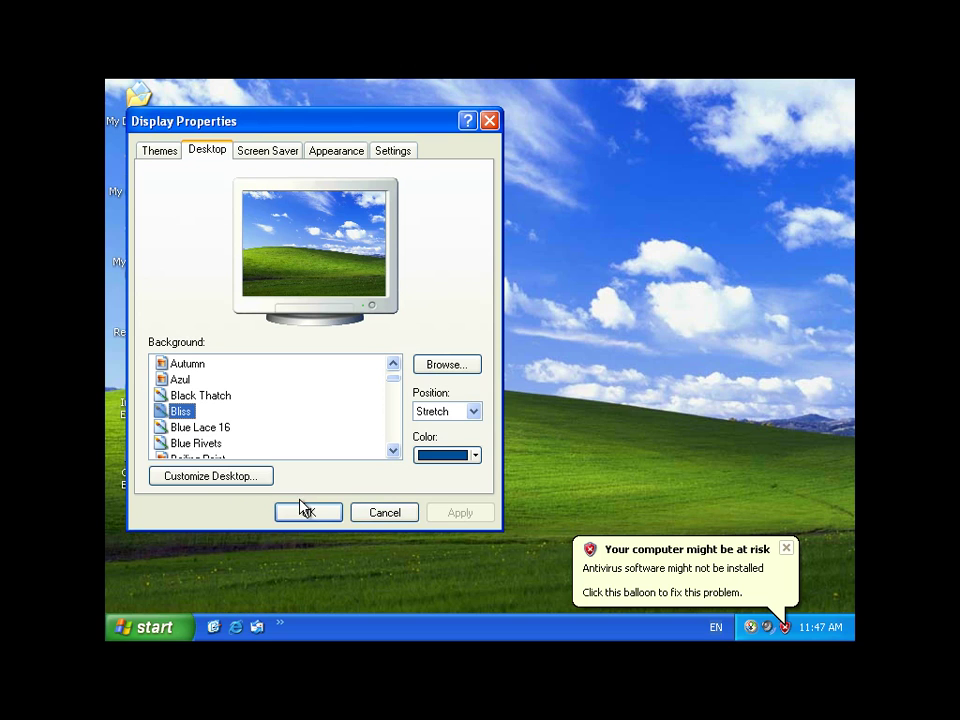
{"action": "left_click", "coordinate": [312, 514]}
{"action": "key", "text": "super"}
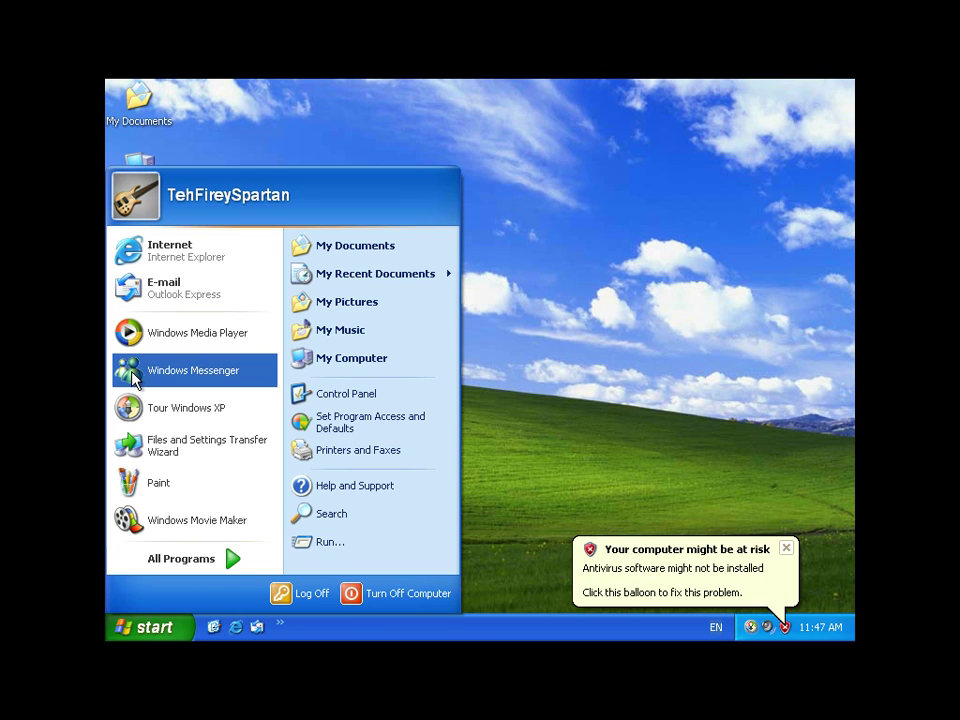
Launch regedit via Run and expand HKEY_LOCAL_MACHINE > SOFTWARE.
{"action": "left_click", "coordinate": [365, 542]}
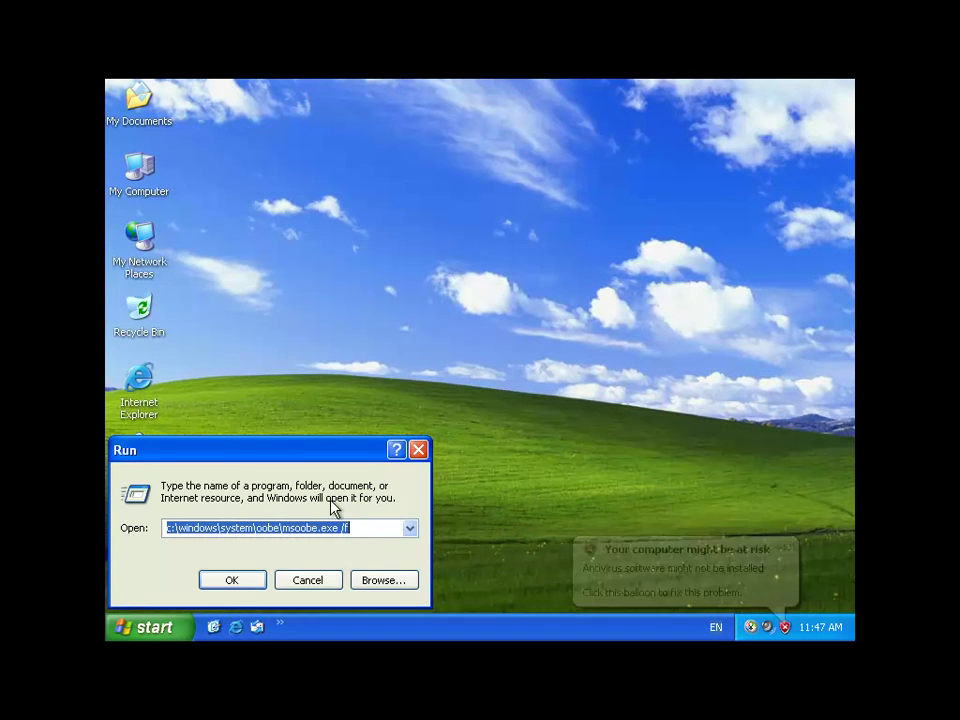
{"action": "type", "text": "regedit"}
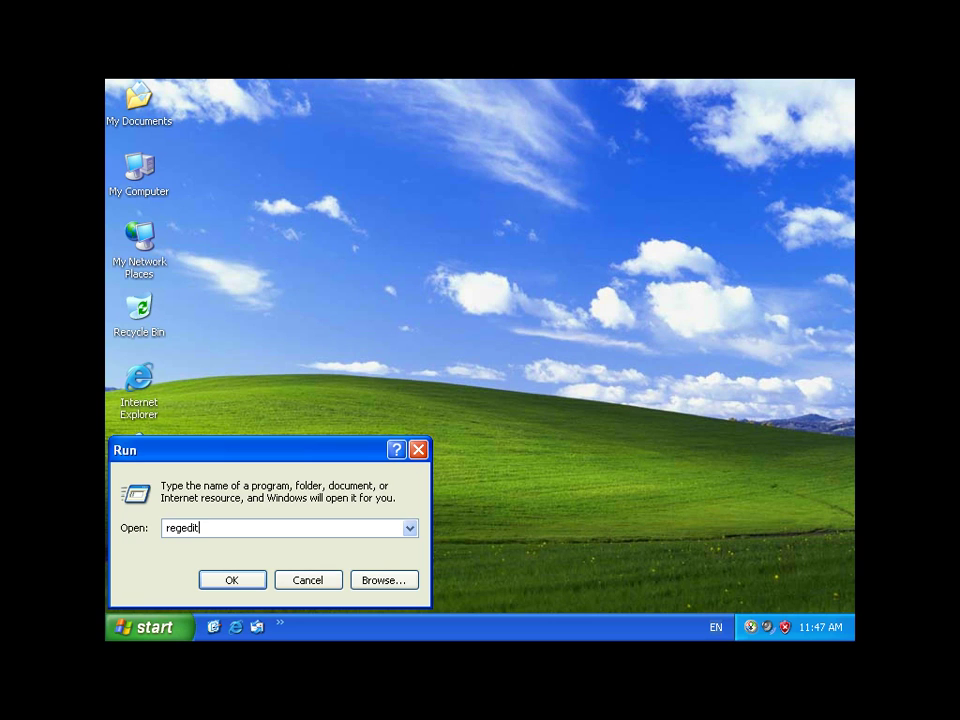
{"action": "key", "text": "Return"}
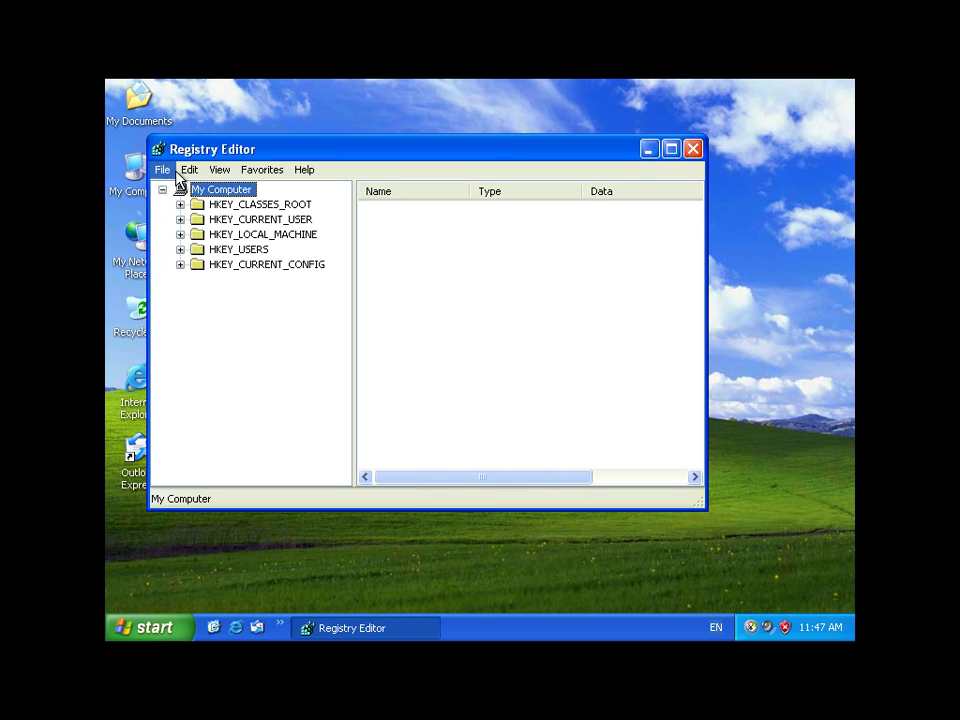
{"action": "left_click", "coordinate": [181, 235]}
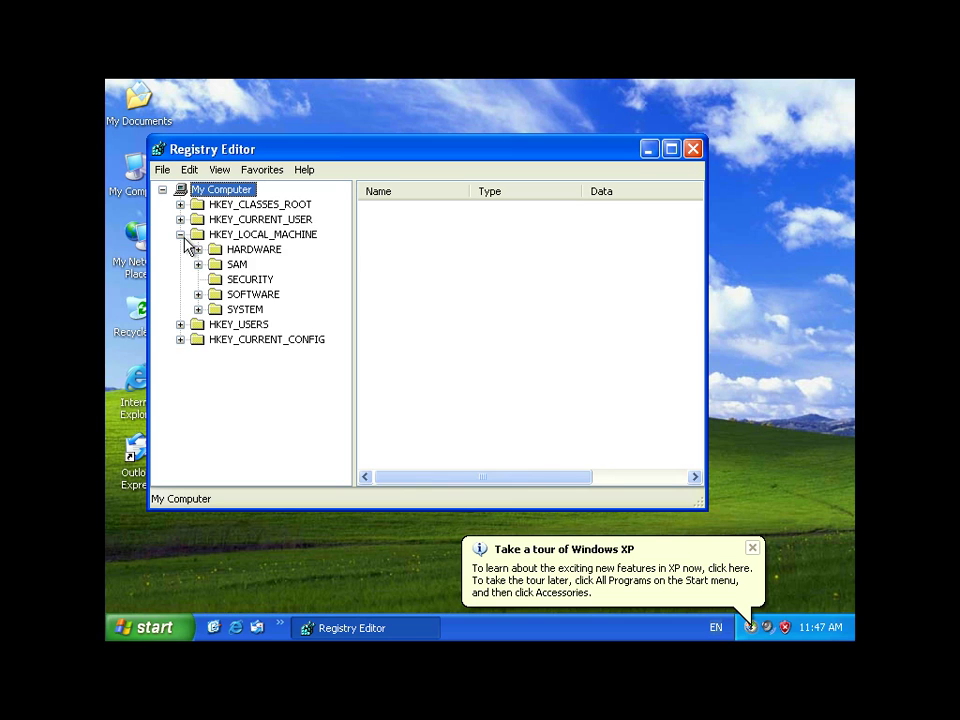
{"action": "left_click", "coordinate": [198, 309]}
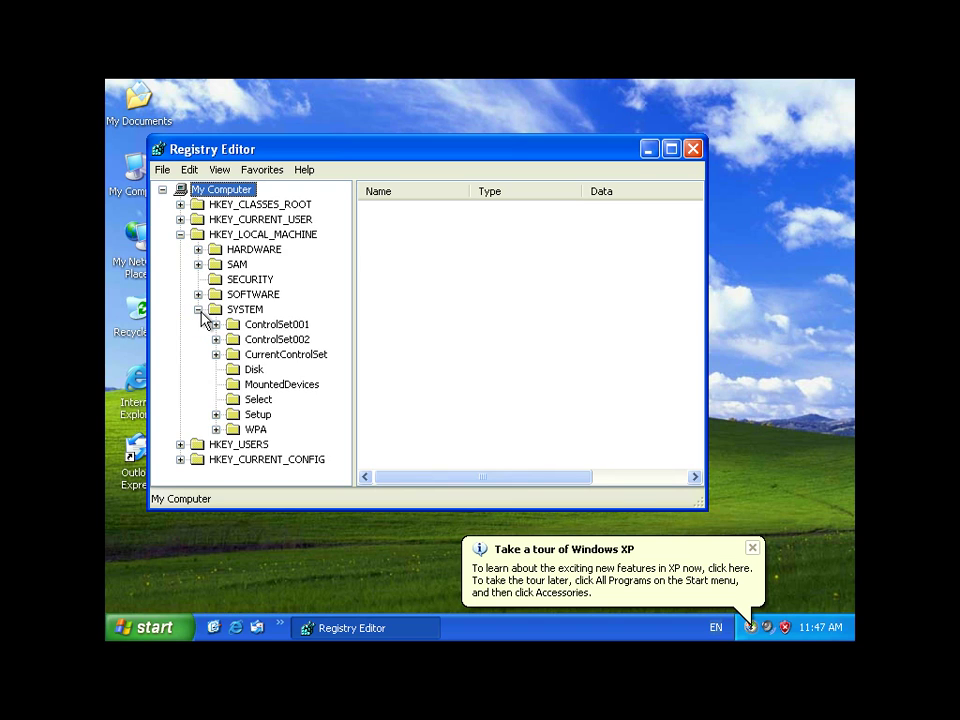
{"action": "left_click", "coordinate": [198, 310]}
{"action": "left_click", "coordinate": [198, 295]}
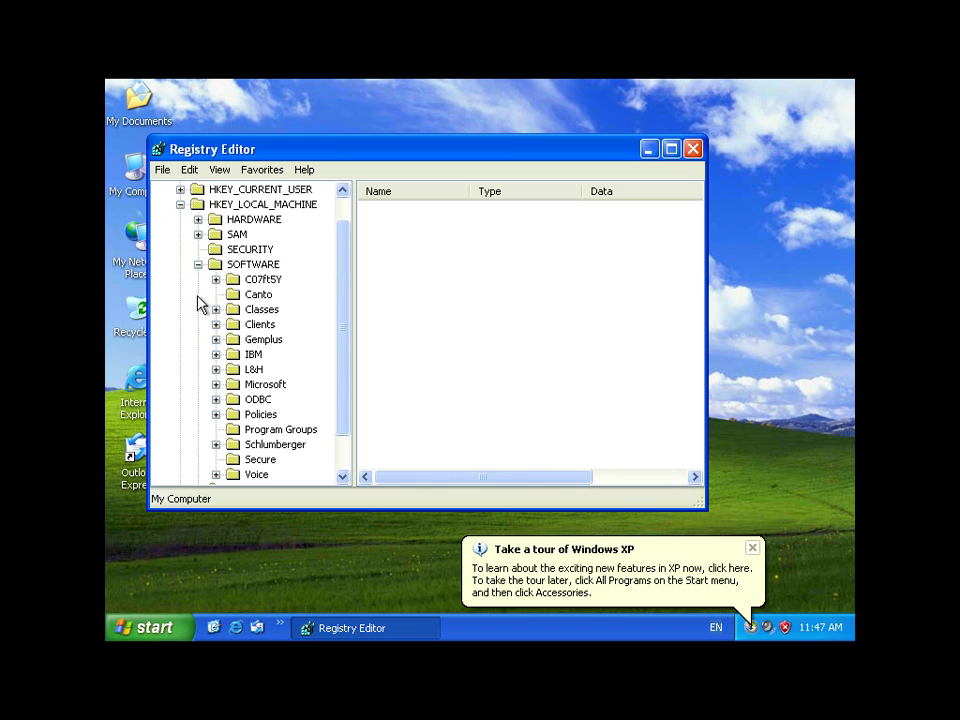
Expand Microsoft > Windows NT > CurrentVersion and select the WPAEvents key.
{"action": "left_click", "coordinate": [216, 385]}
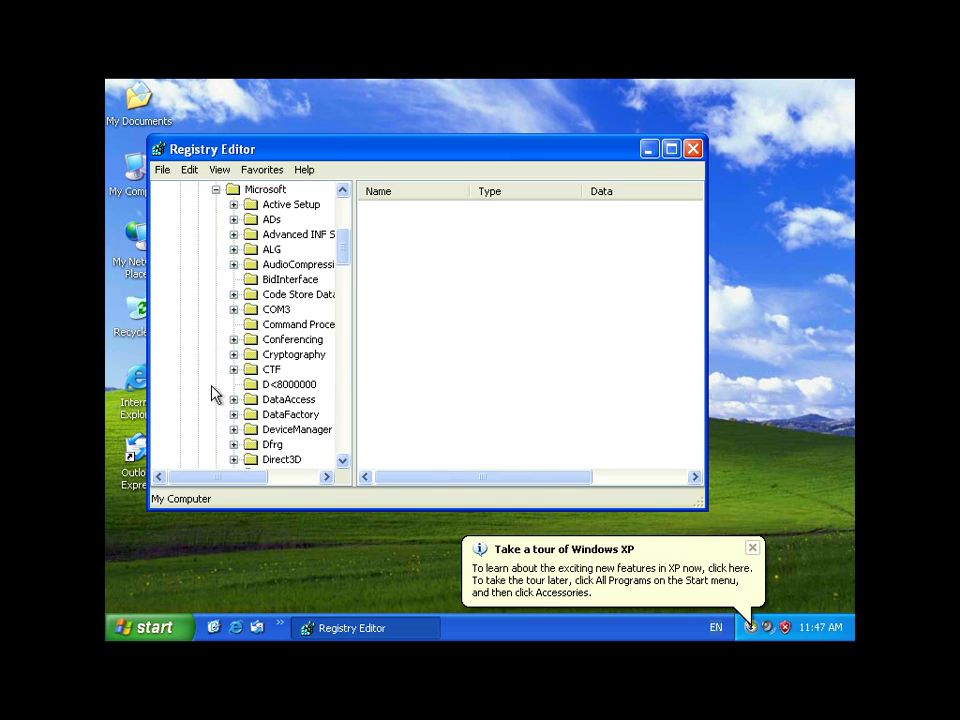
{"action": "left_click_drag", "start_coordinate": [347, 250], "coordinate": [342, 455]}
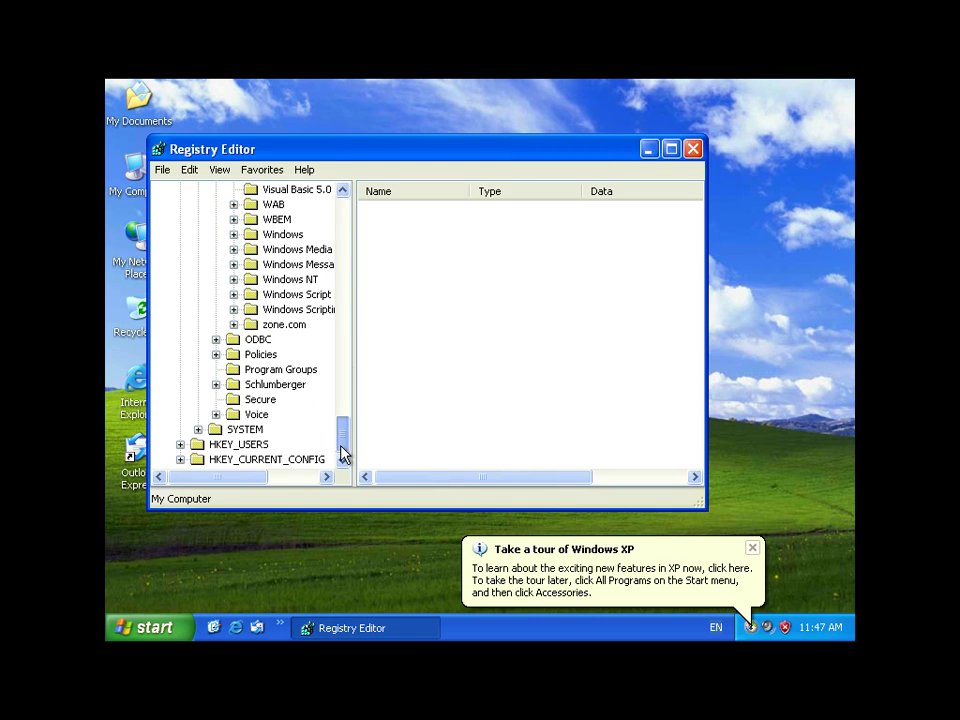
{"action": "left_click", "coordinate": [234, 281]}
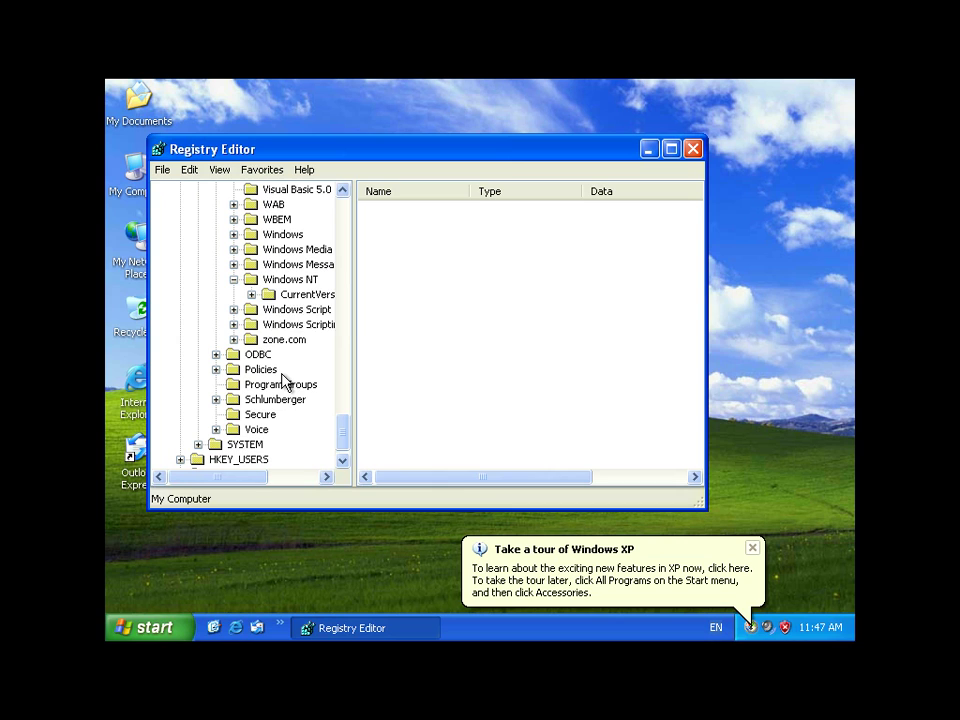
{"action": "left_click", "coordinate": [252, 296]}
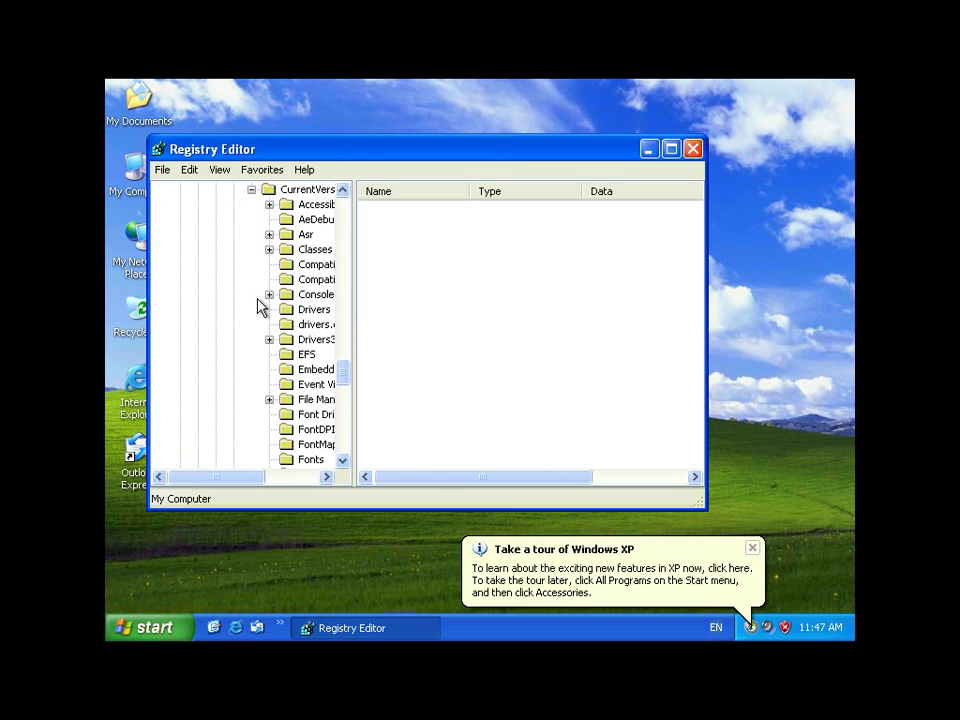
{"action": "left_click", "coordinate": [347, 396]}
{"action": "left_click_drag", "start_coordinate": [347, 401], "coordinate": [347, 443]}
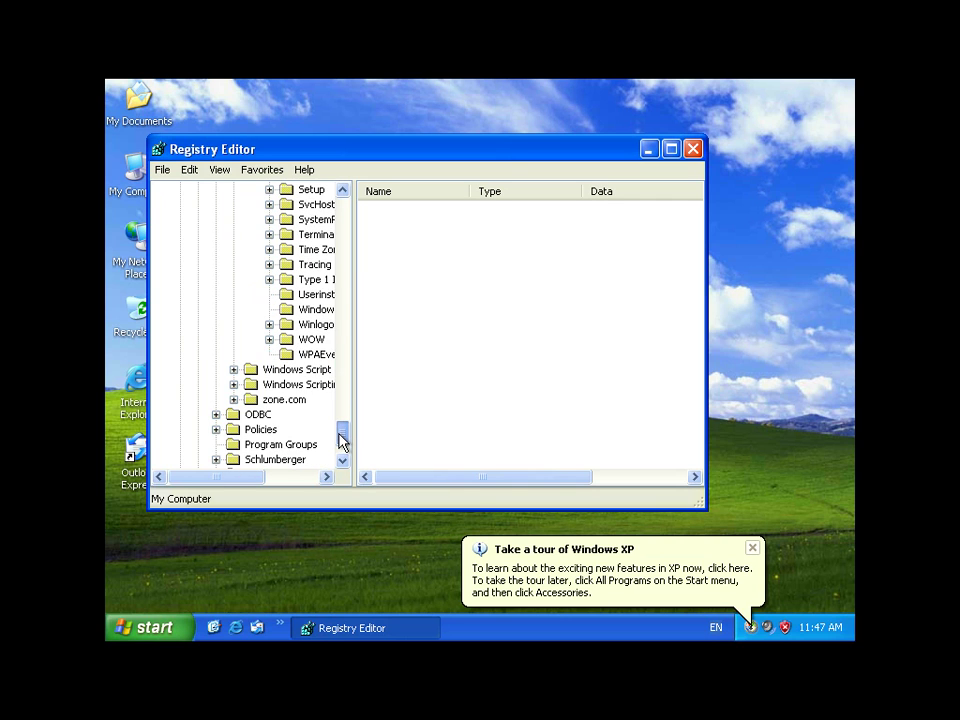
{"action": "left_click", "coordinate": [314, 329]}
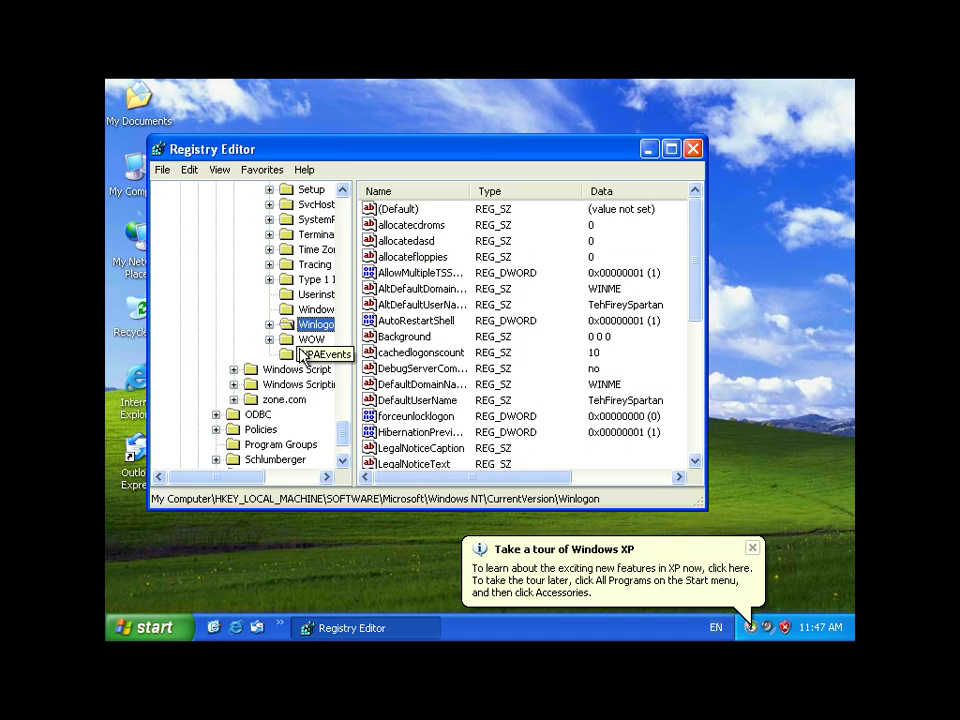
{"action": "left_click", "coordinate": [250, 401]}
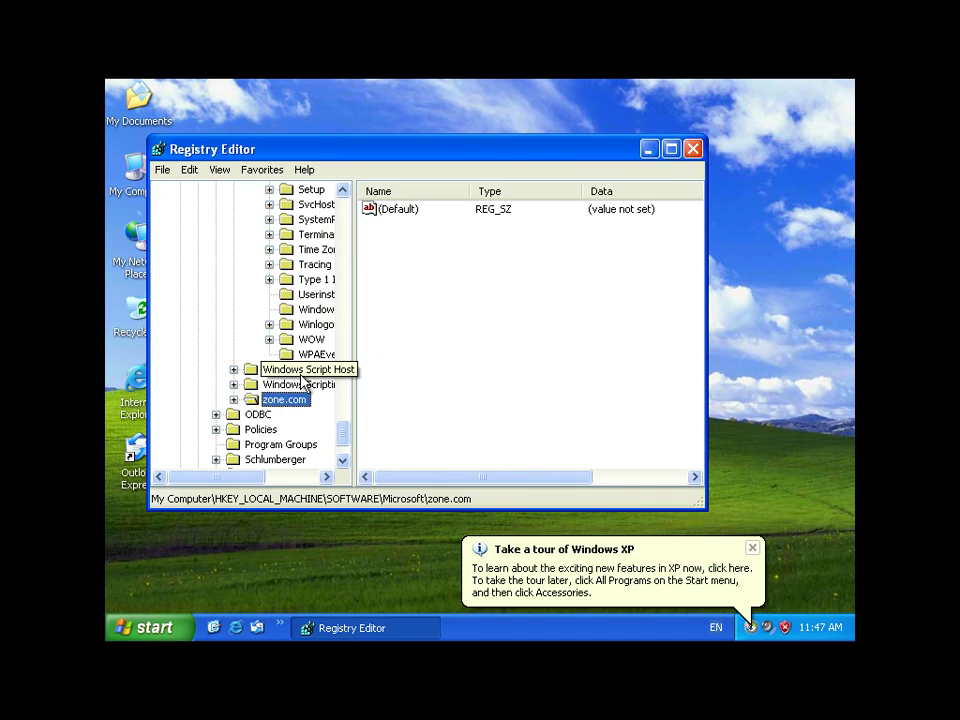
{"action": "left_click", "coordinate": [300, 354]}
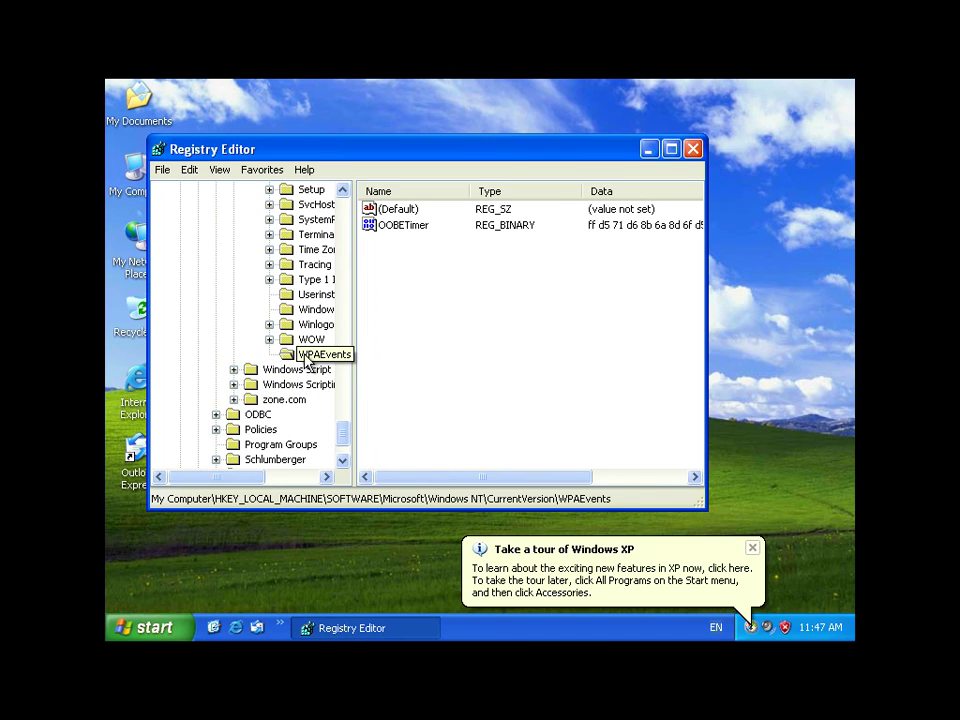
{"action": "left_click", "coordinate": [438, 214]}
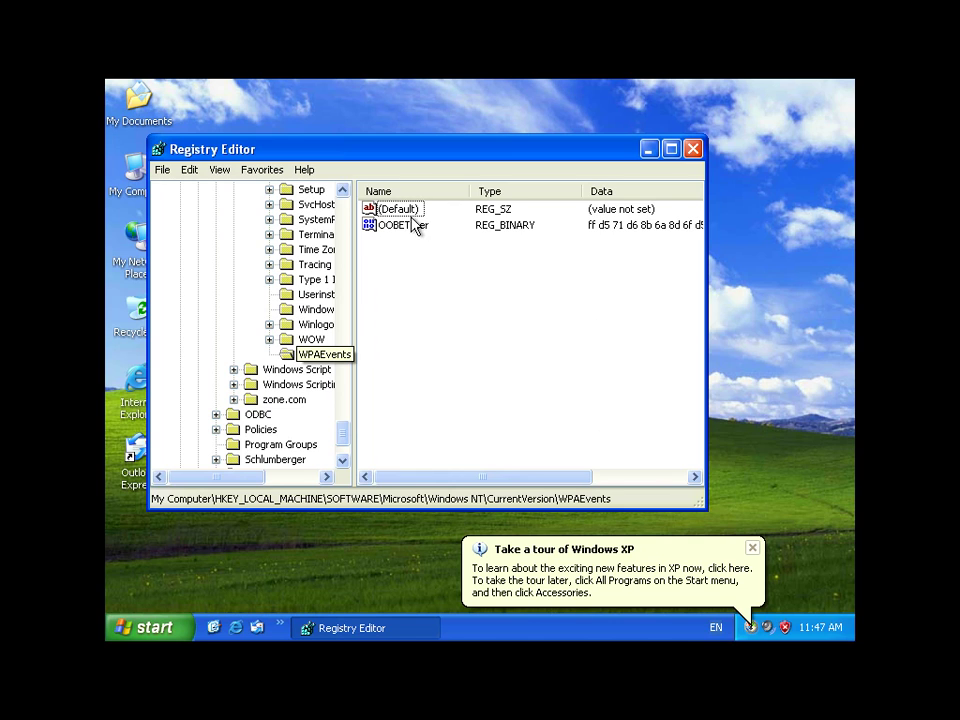
{"action": "double_click", "coordinate": [410, 225]}
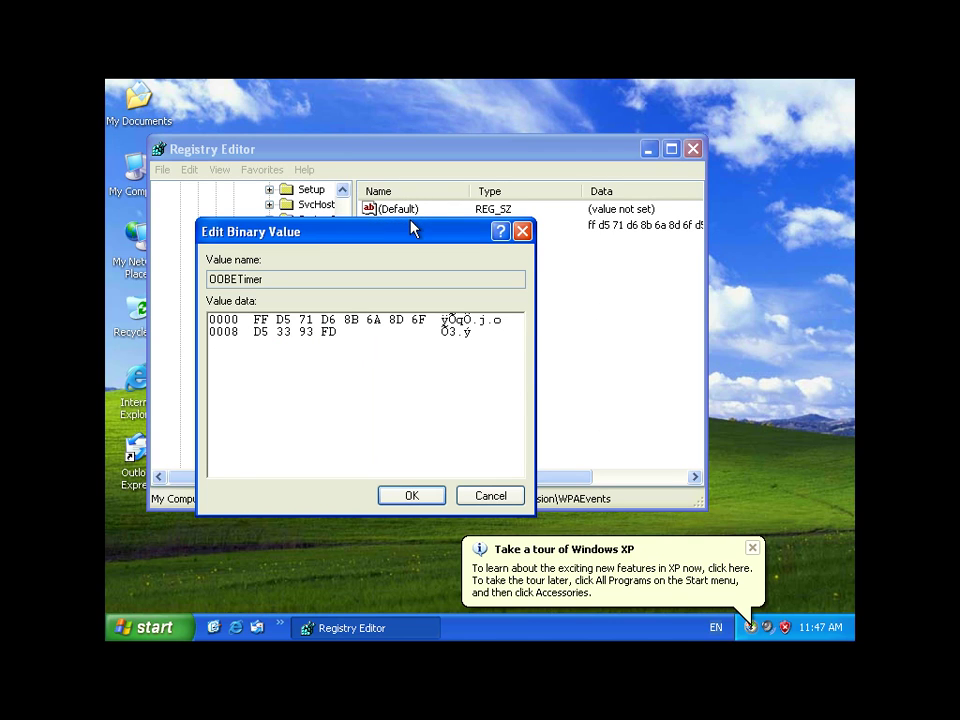
{"action": "left_click", "coordinate": [526, 232]}
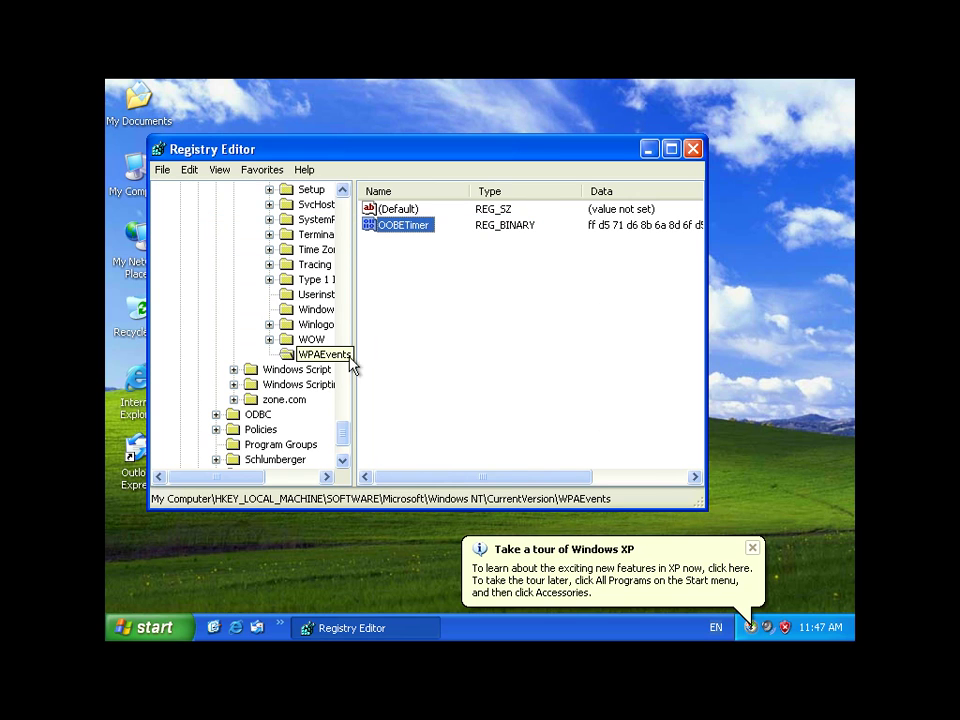
In WPAEvents permissions, tick Deny Full Control for SYSTEM, apply, and accept the warning.
{"action": "right_click", "coordinate": [316, 361]}
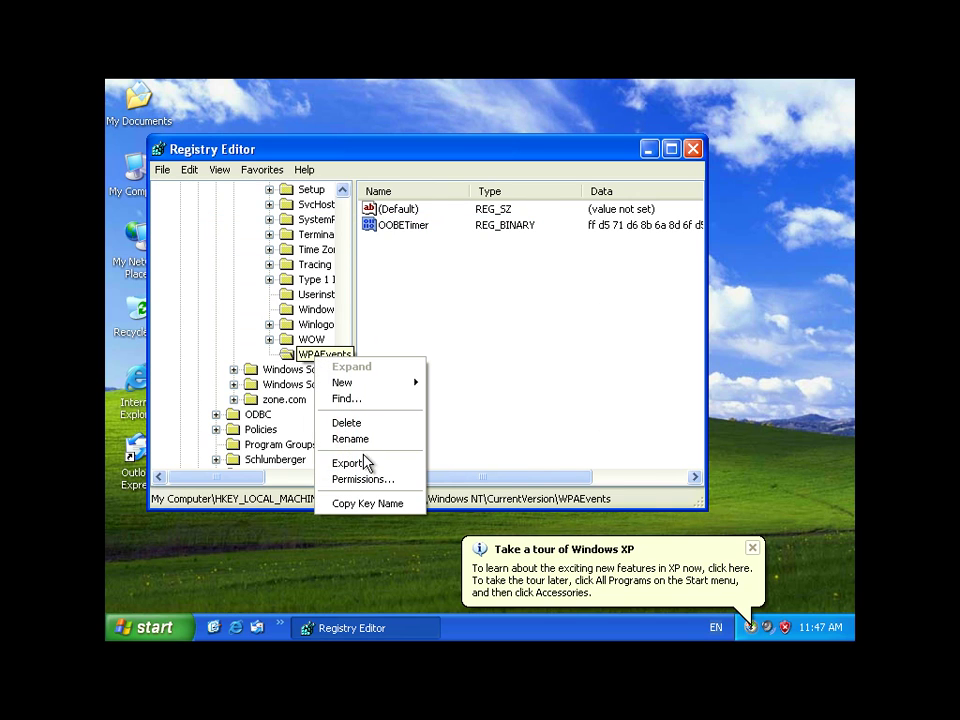
{"action": "left_click", "coordinate": [390, 481]}
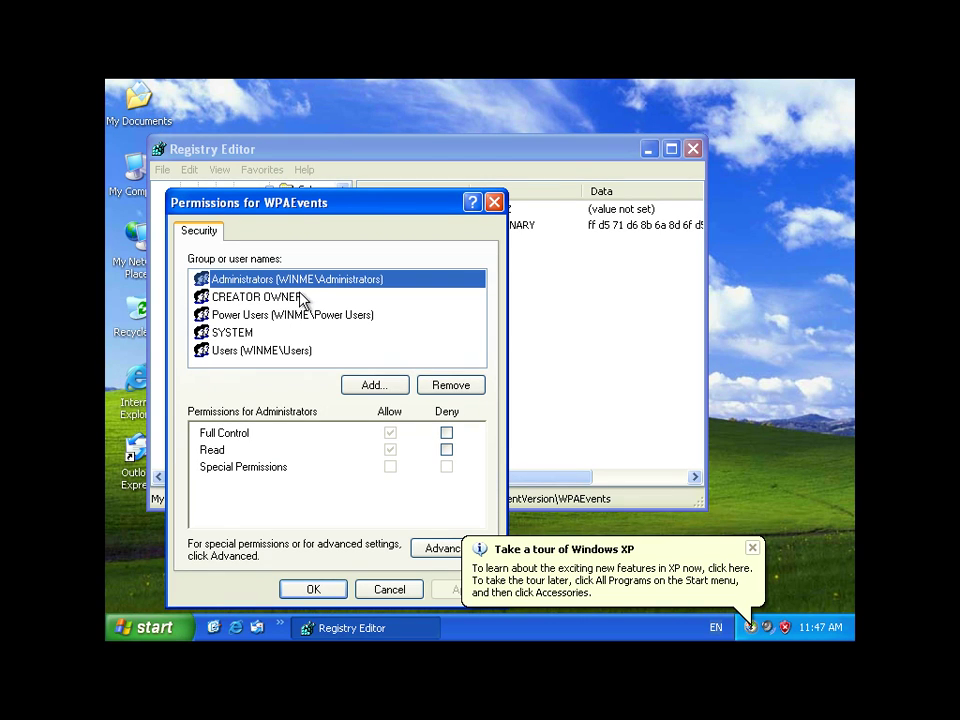
{"action": "left_click", "coordinate": [218, 332]}
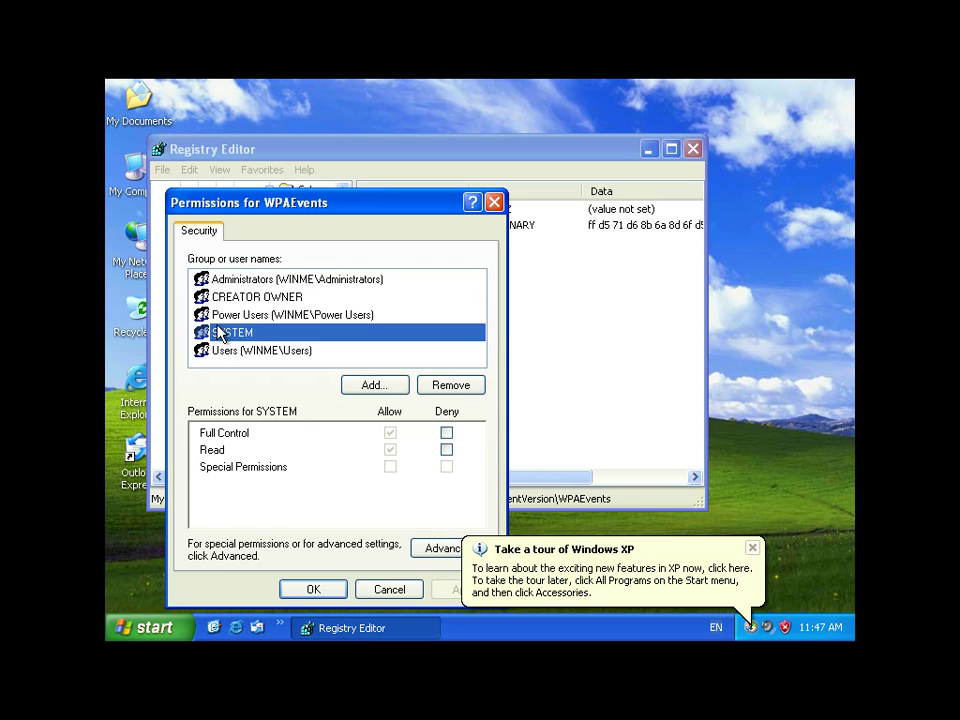
{"action": "left_click", "coordinate": [446, 433]}
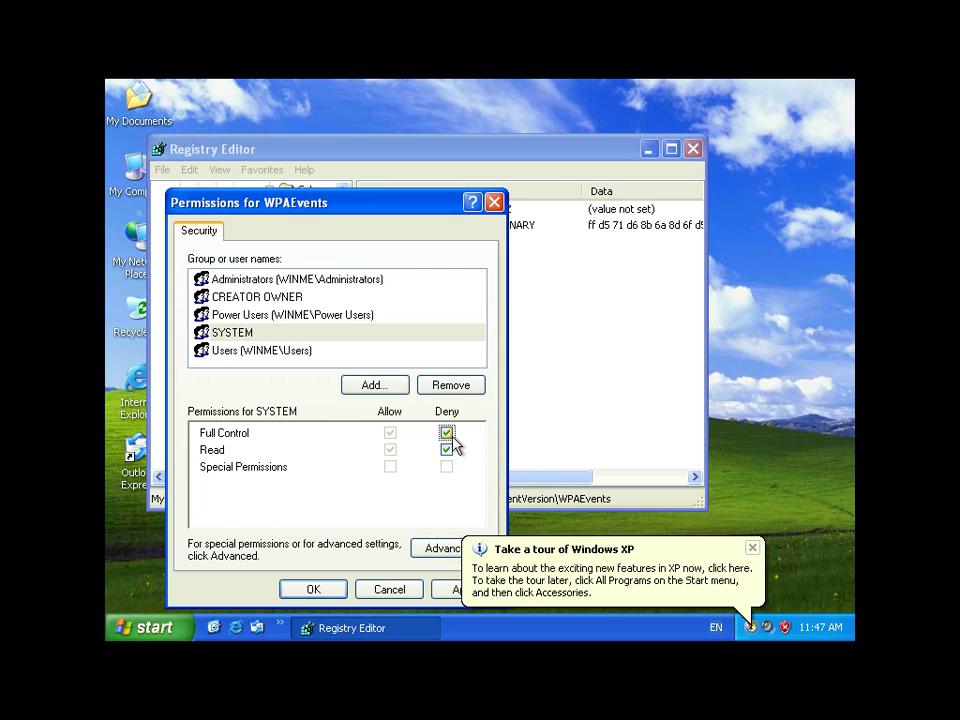
{"action": "left_click", "coordinate": [448, 592]}
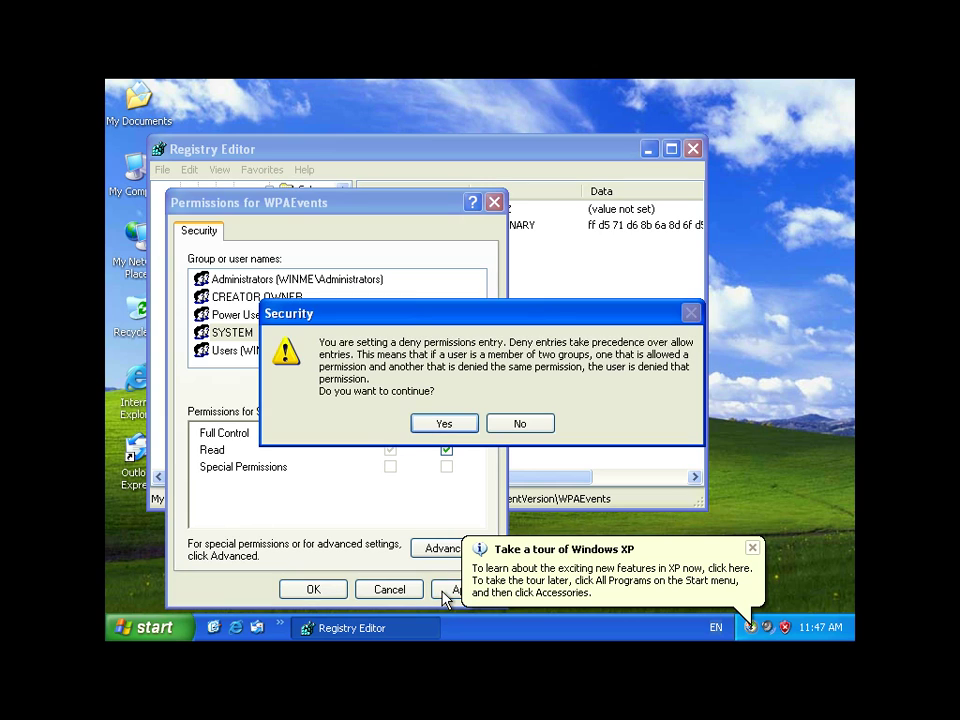
{"action": "left_click", "coordinate": [431, 424]}
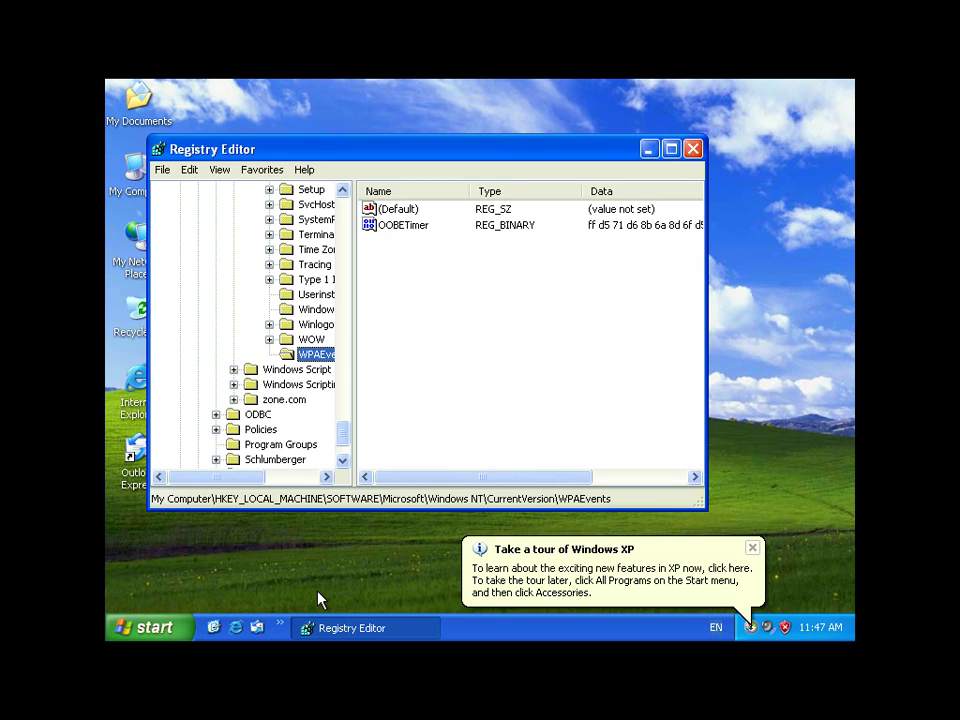
Close Registry Editor and enter 'oobe/msoobe /a' in the Run dialog.
{"action": "left_click", "coordinate": [692, 149]}
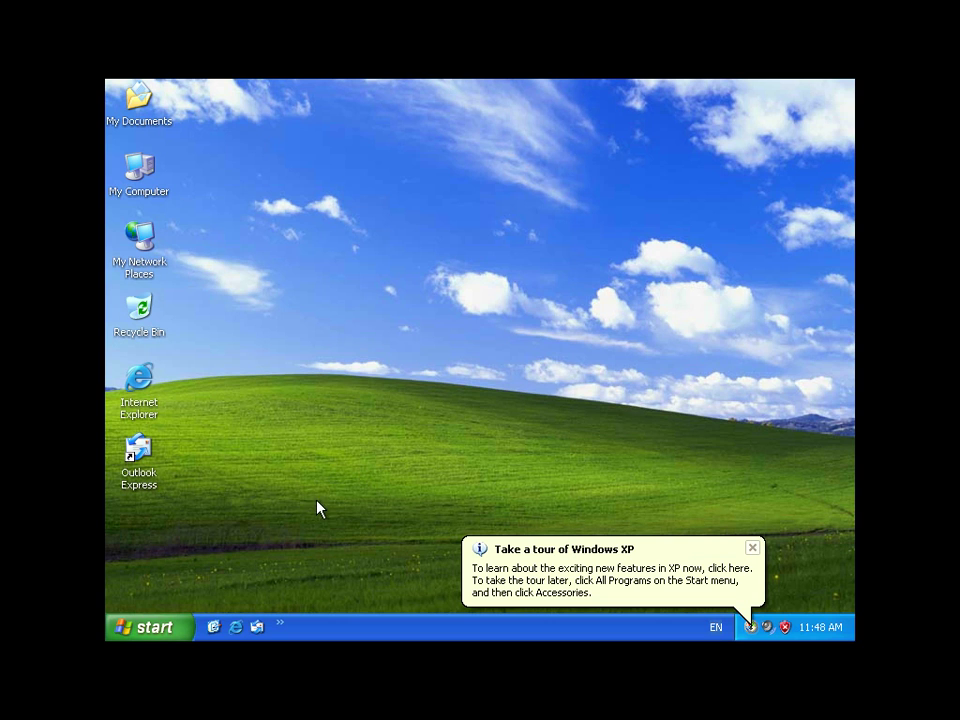
{"action": "left_click", "coordinate": [150, 627]}
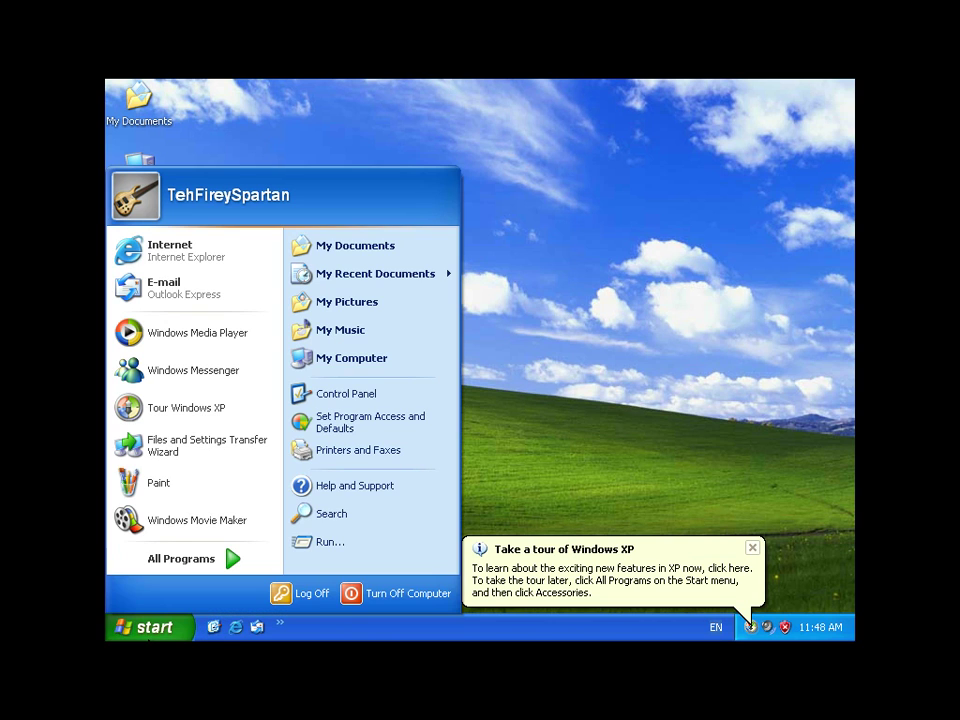
{"action": "left_click", "coordinate": [379, 549]}
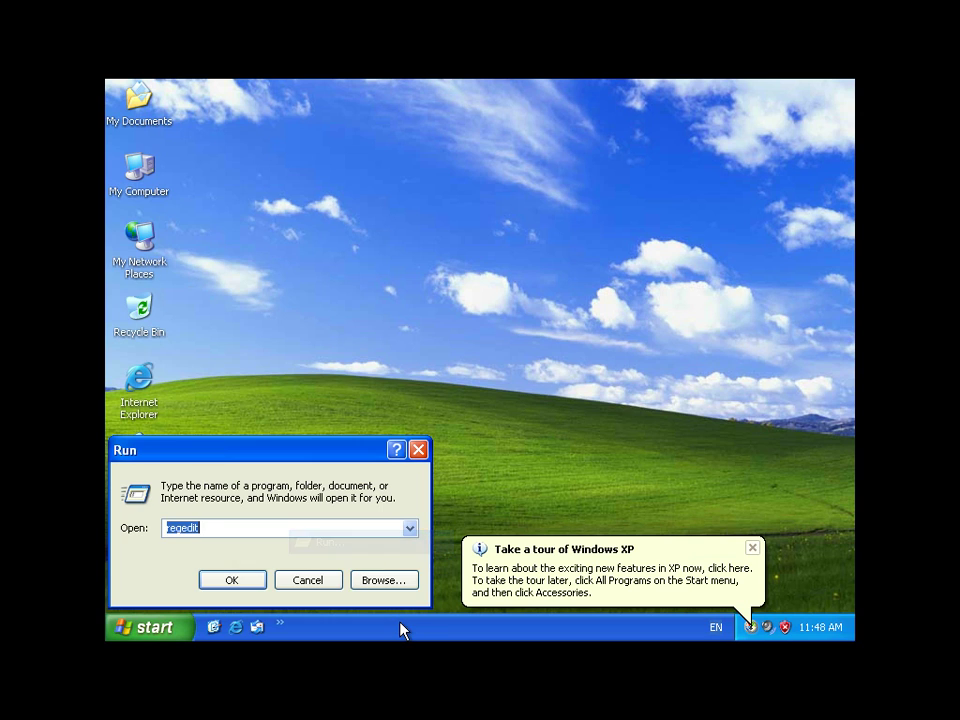
{"action": "type", "text": "oobe"}
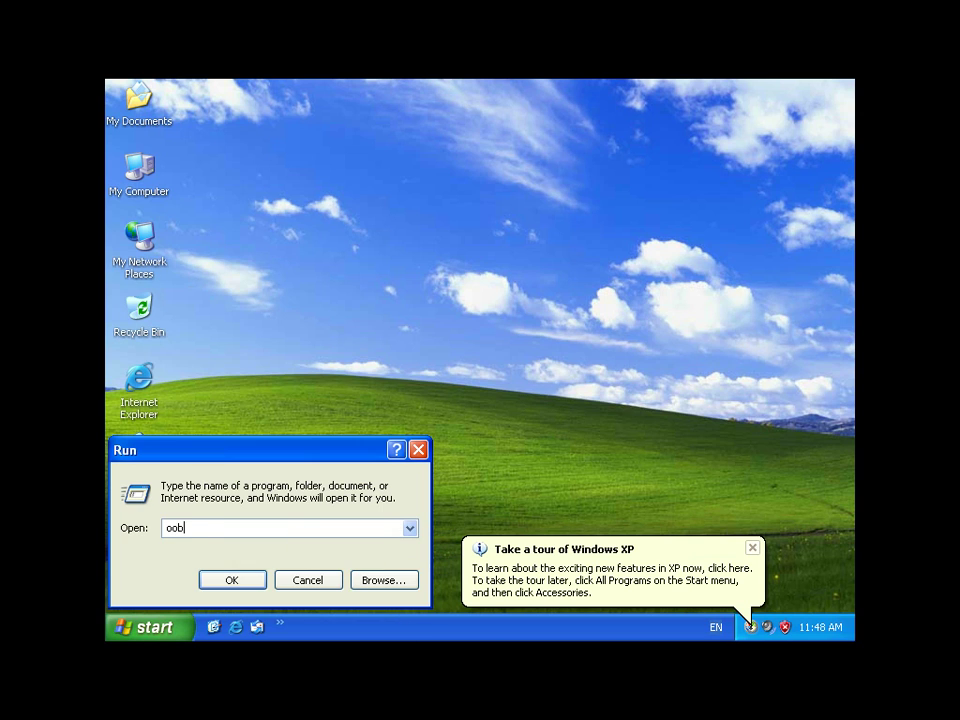
{"action": "type", "text": "/msoobe /a"}
Run 'oobe/msoobe /a' and dismiss the 'Windows is already activated' notice.
{"action": "key", "text": "Return"}
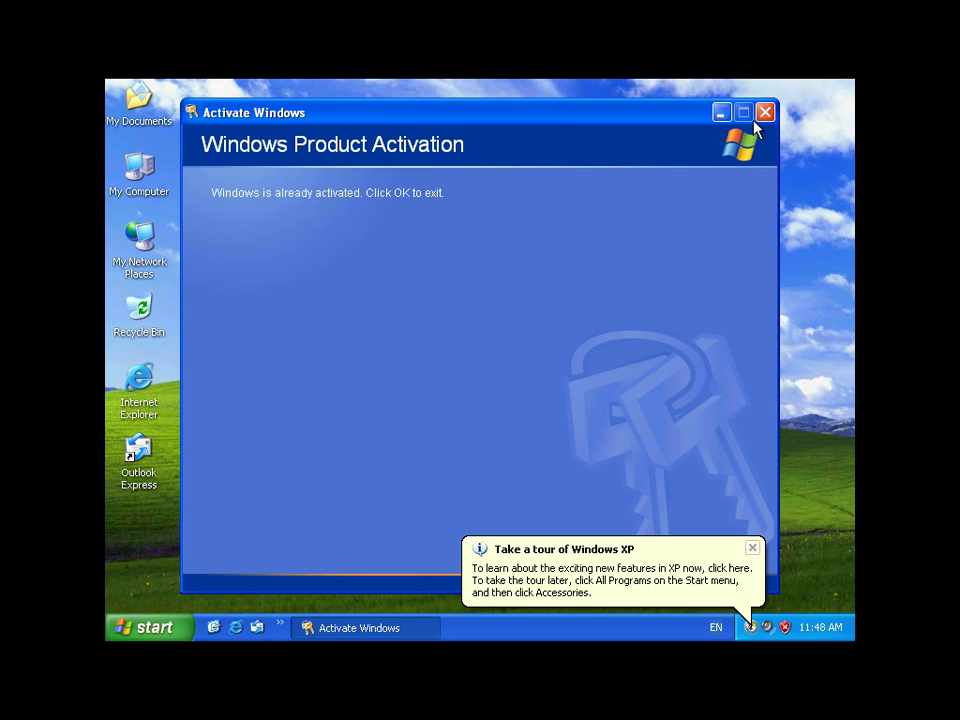
{"action": "left_click", "coordinate": [721, 558]}
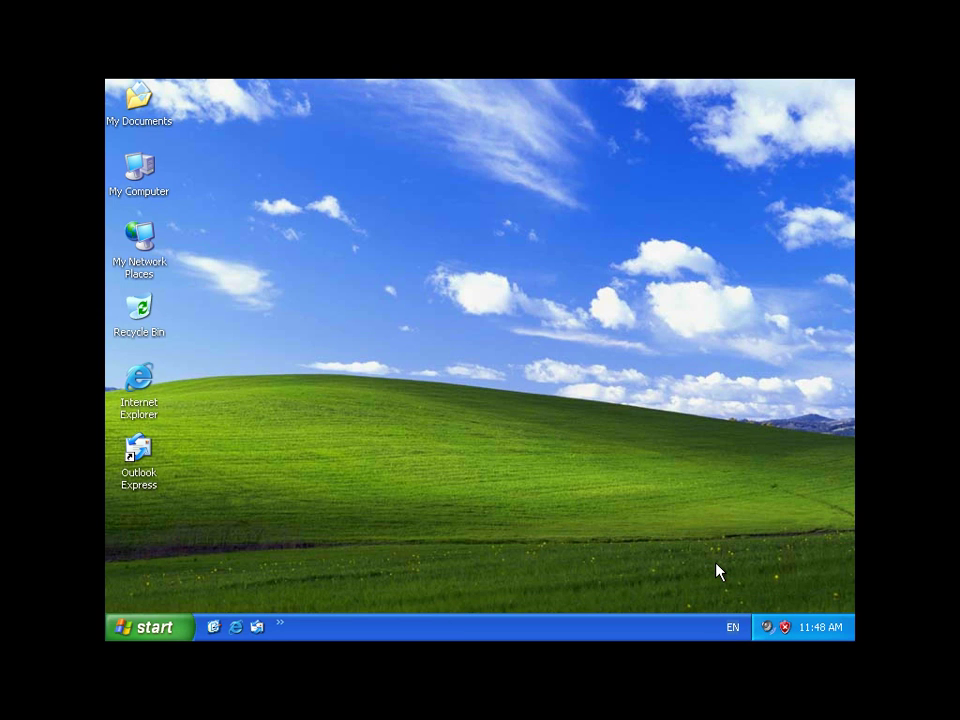